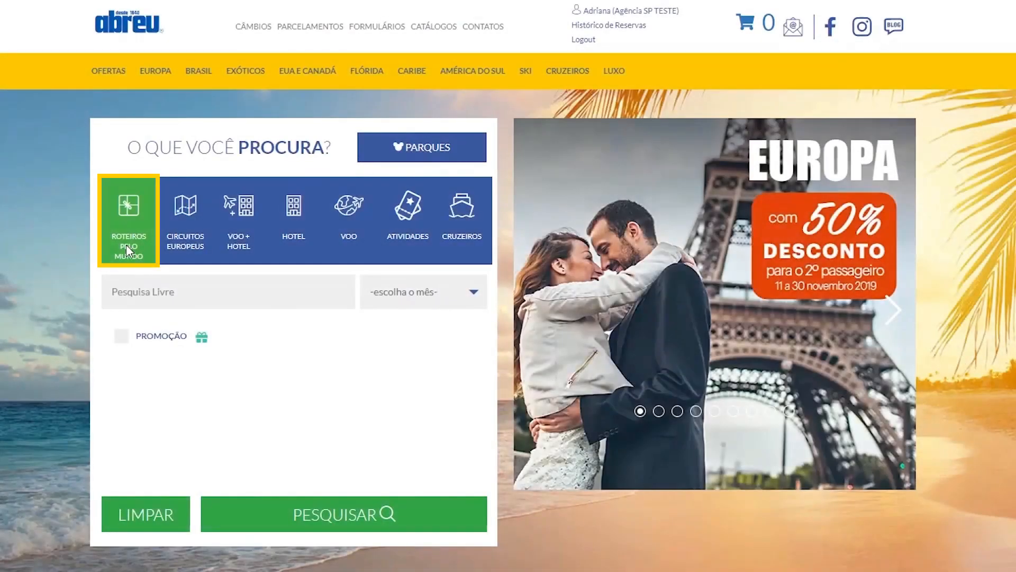
Enter "israel" in the free search for Roteiros pelo Mundo and choose the Israel Espetacular suggestion
left_click(126, 291)
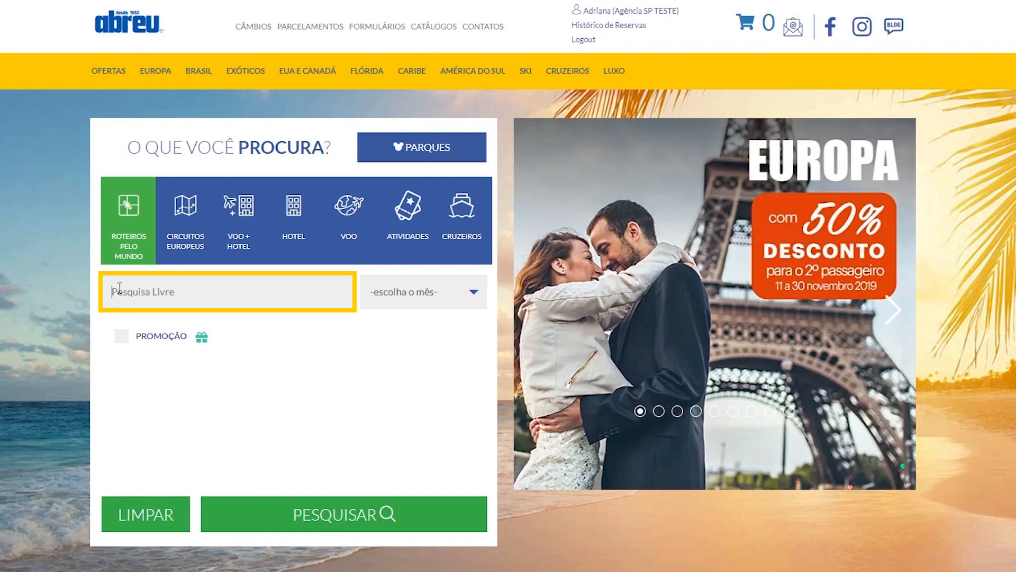
type("israel")
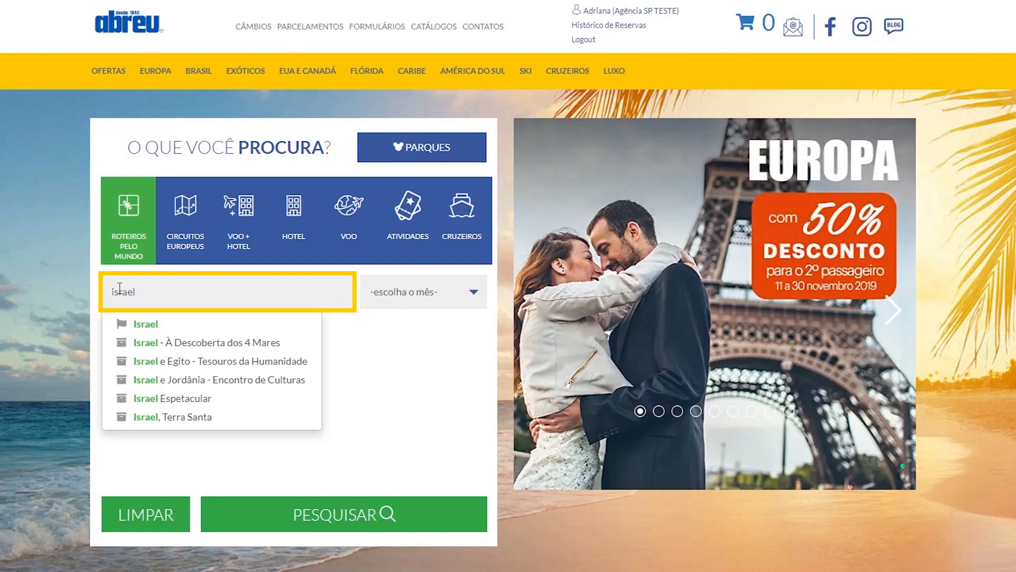
left_click(159, 399)
Set the travel month to maio / 2020 and run the package search
left_click(424, 291)
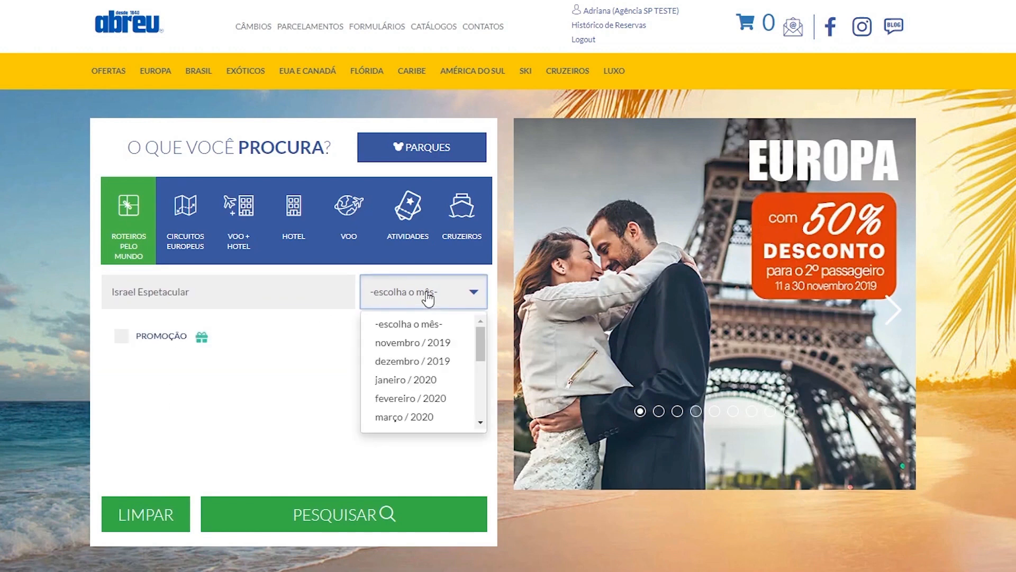
left_click_drag(478, 344, 480, 373)
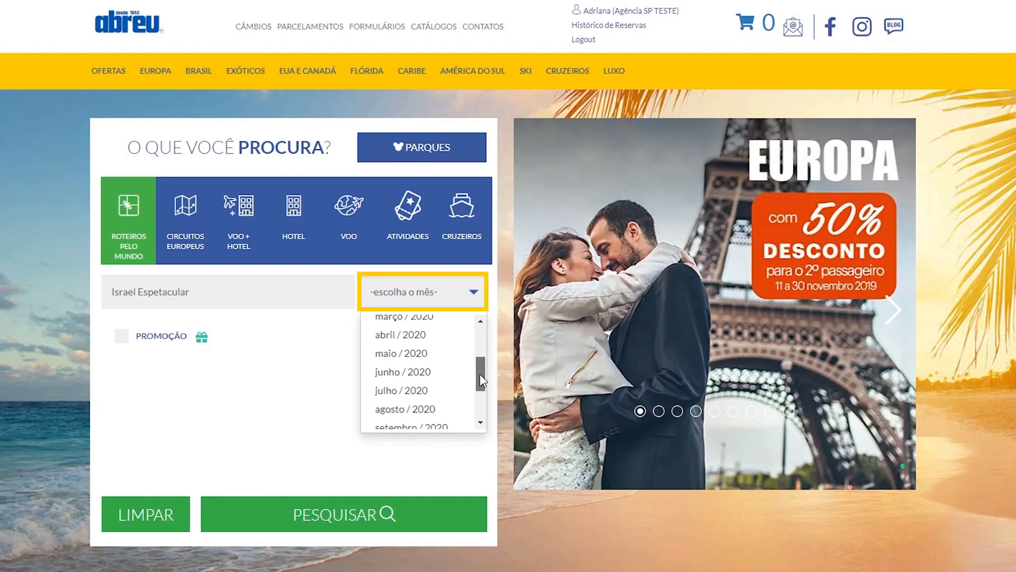
left_click(407, 361)
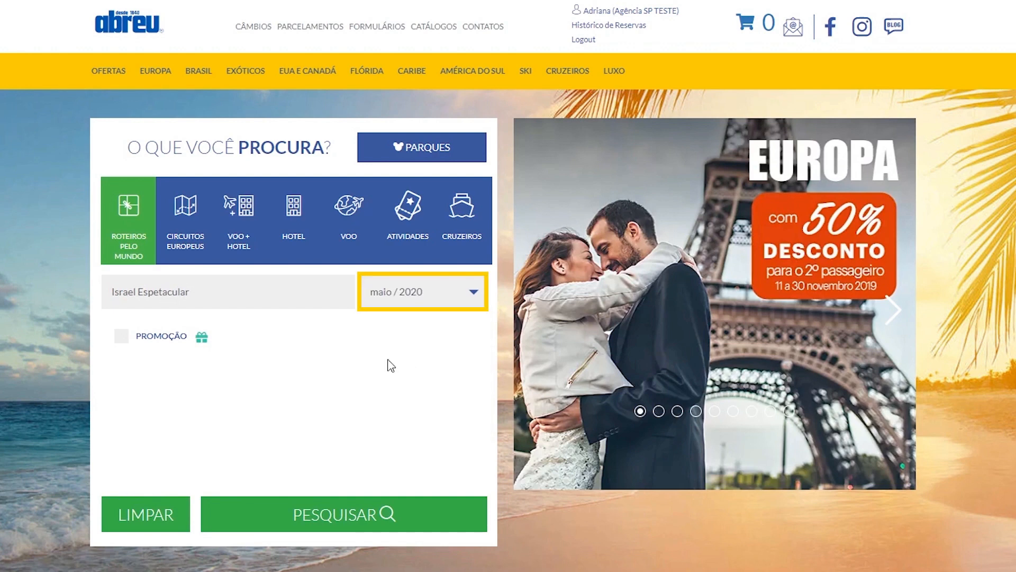
left_click(314, 524)
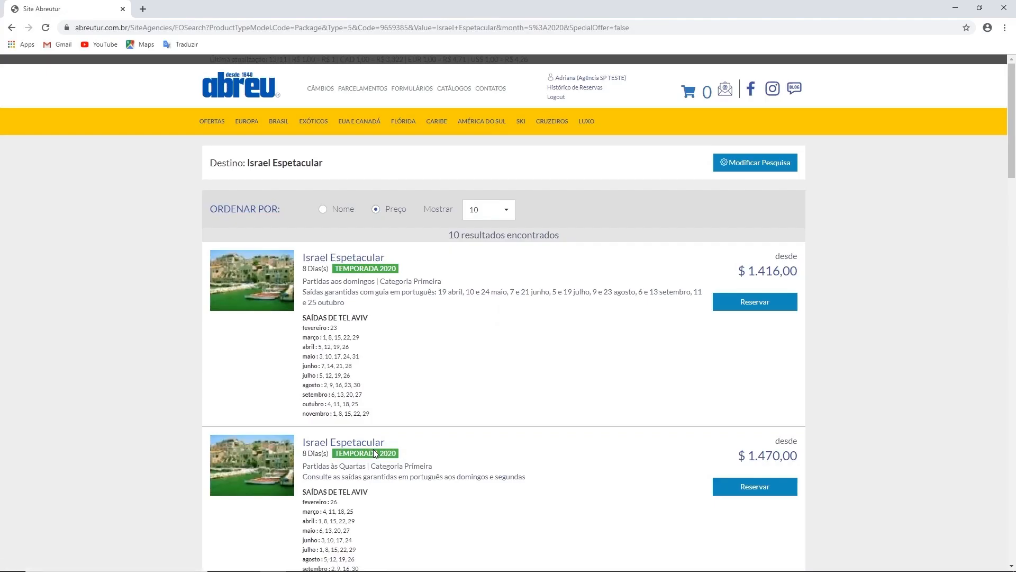
Review the Israel Espetacular results and open the booking page of the Categoria Primeira package departing on Sundays
scroll(452, 380, "down", 1)
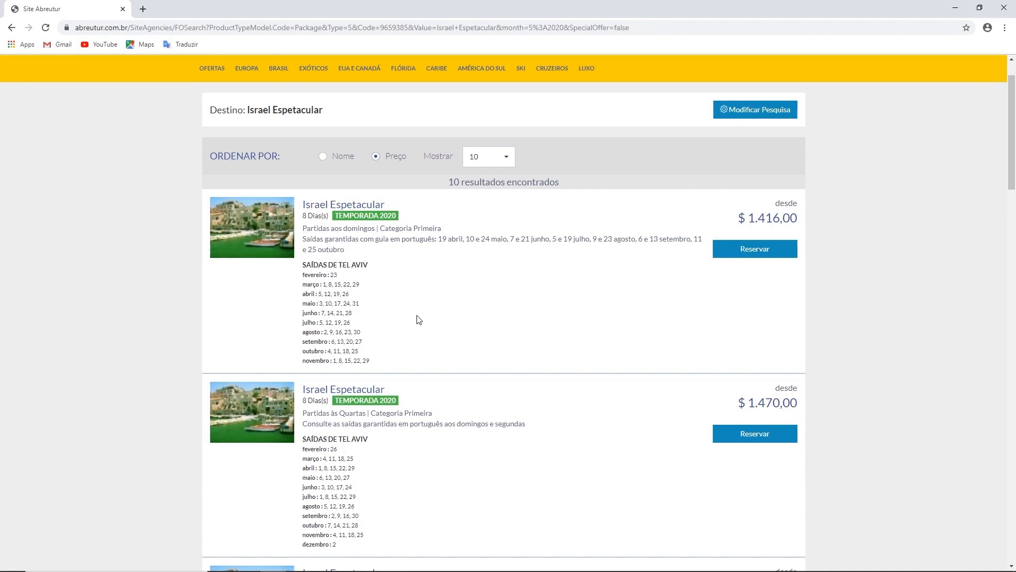
scroll(419, 319, "down", 3)
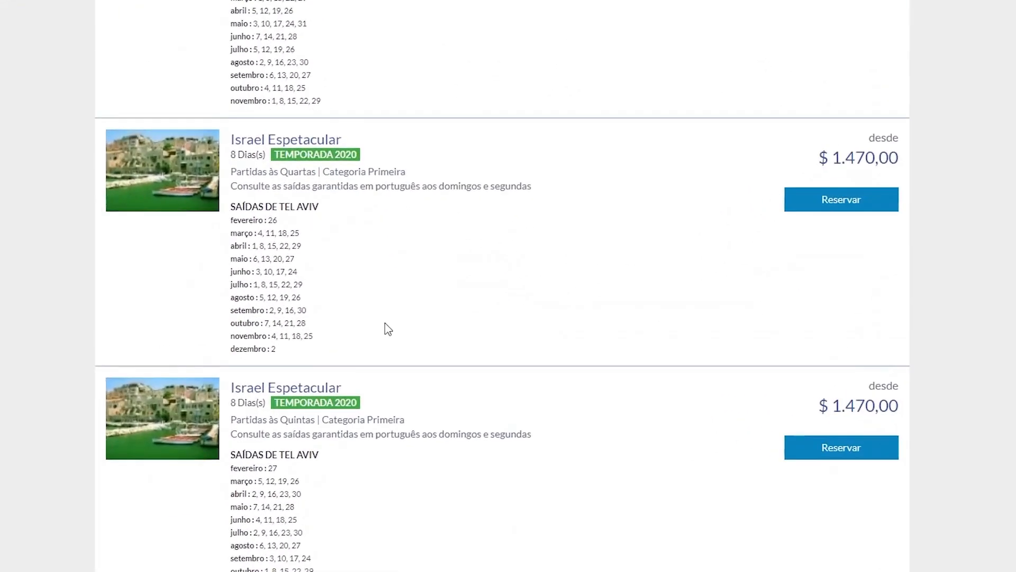
scroll(385, 324, "down", 1)
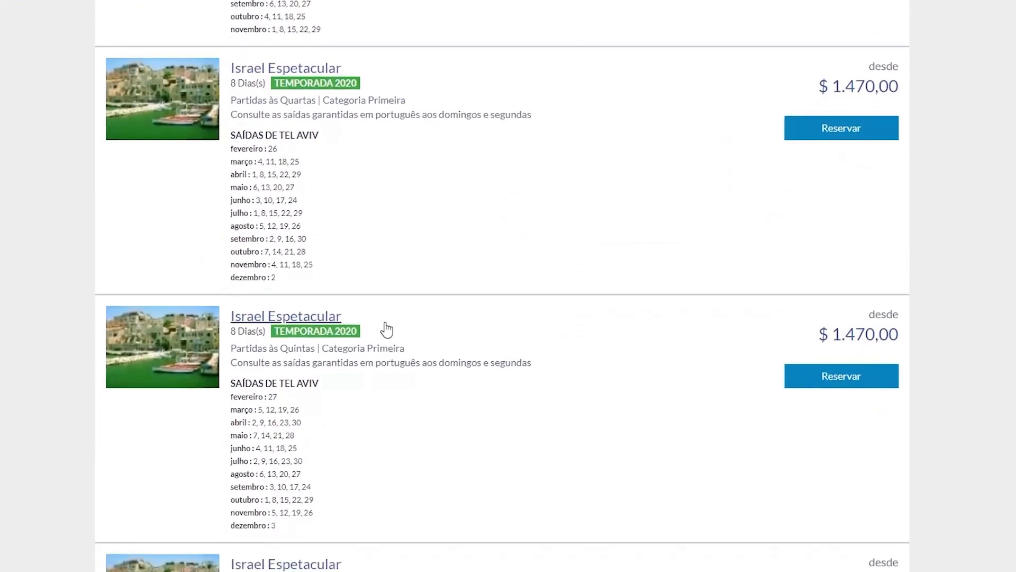
scroll(386, 324, "up", 4)
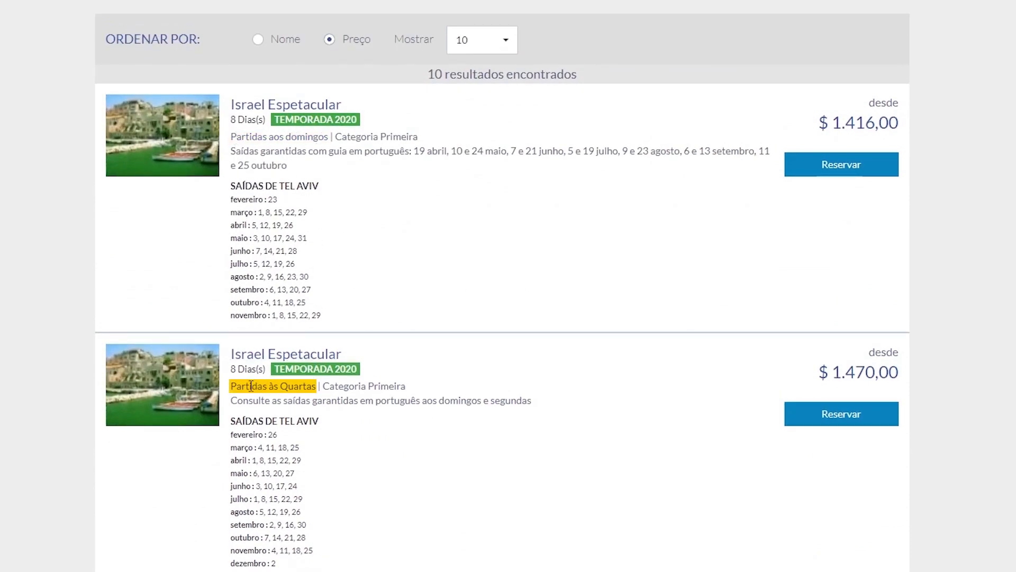
scroll(254, 414, "down", 4)
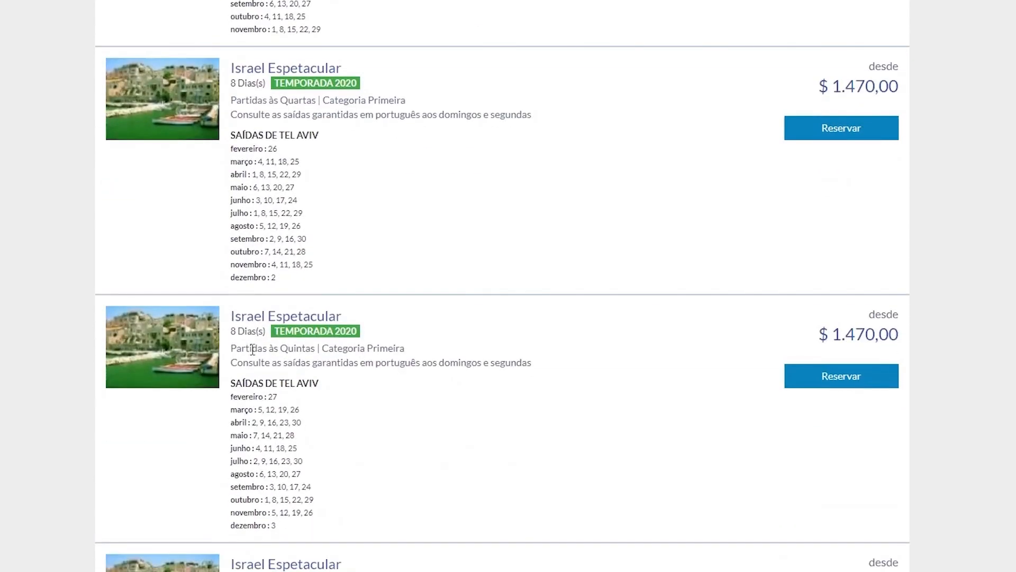
scroll(323, 354, "down", 2)
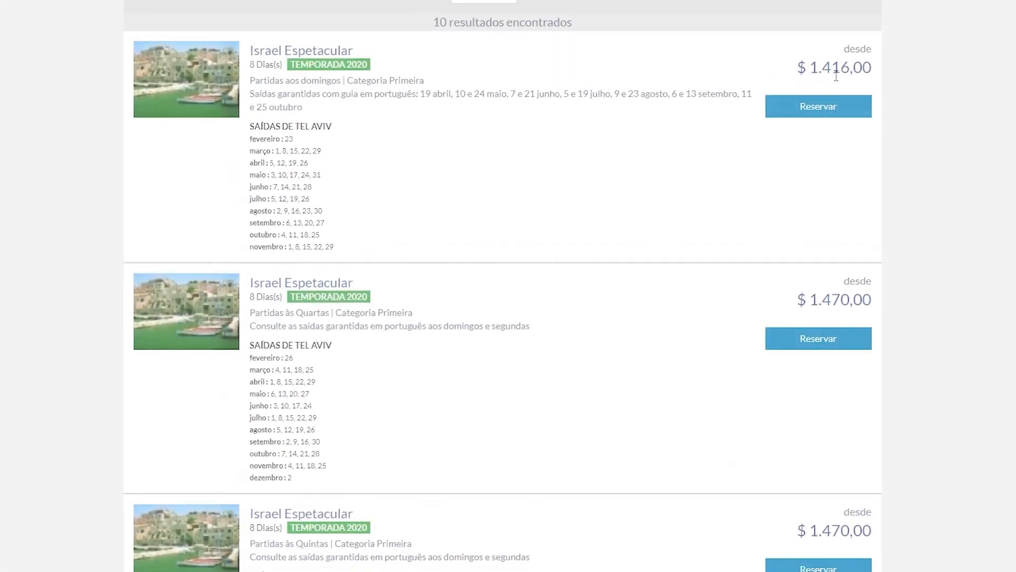
left_click(818, 113)
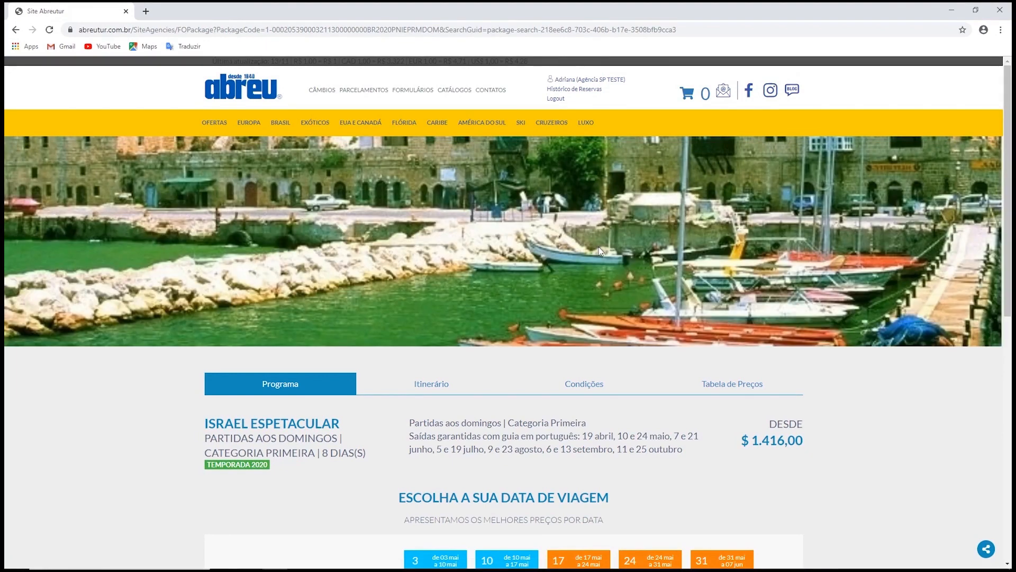
Review the departure calendar, advance it to August through October, and select the 6 to 13 September departure
scroll(598, 246, "down", 7)
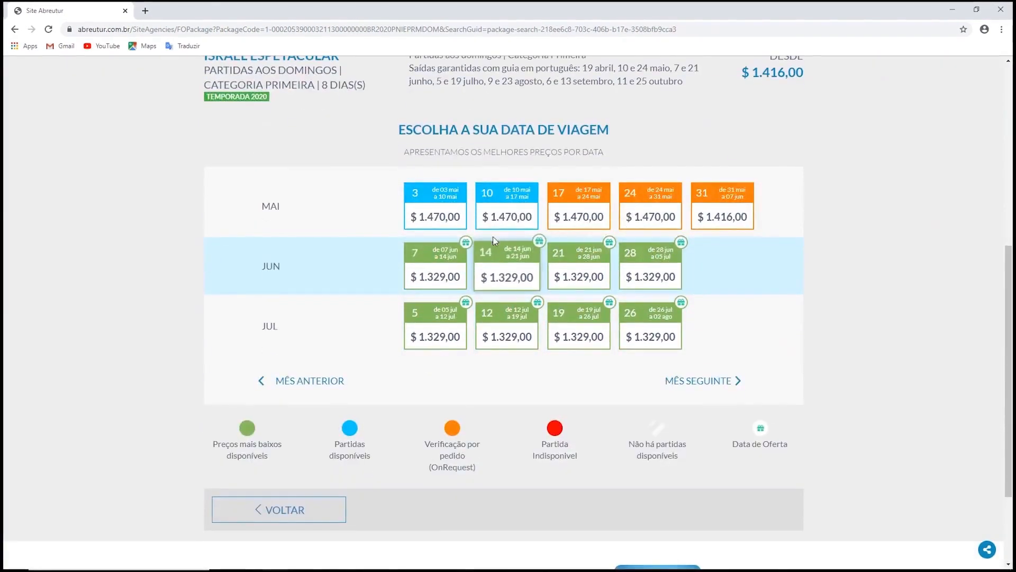
scroll(380, 161, "up", 1)
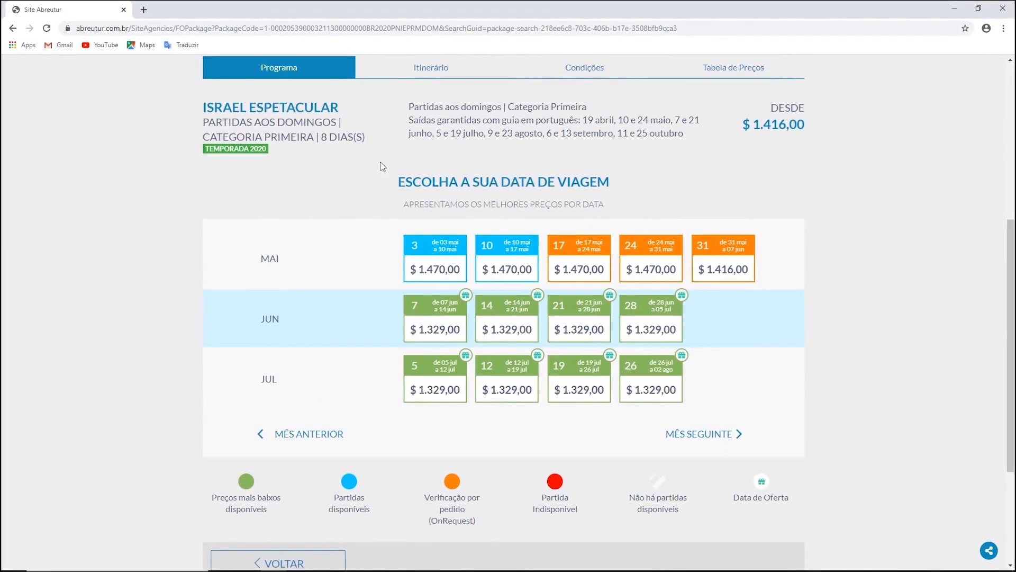
scroll(380, 162, "down", 1)
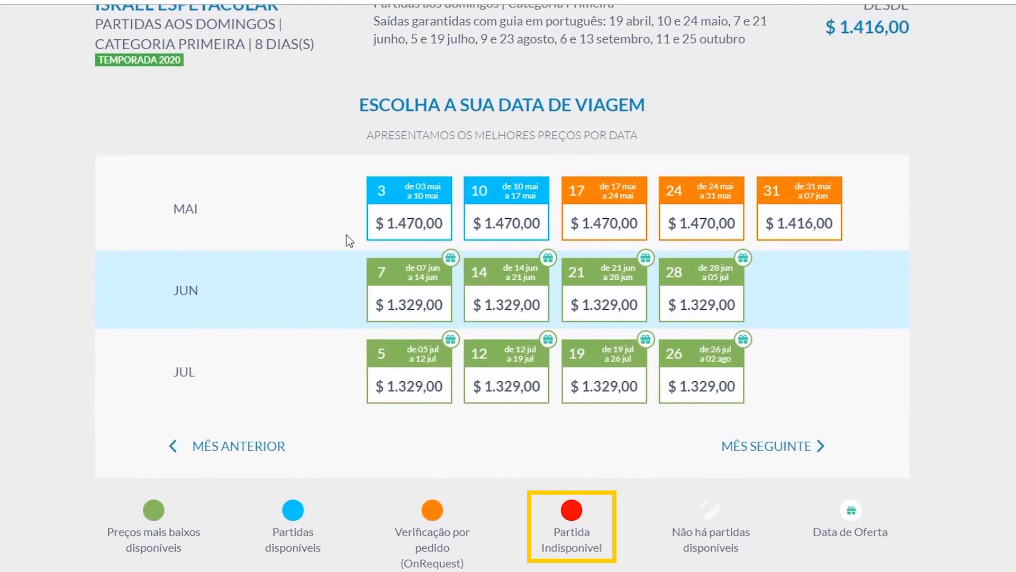
scroll(756, 298, "down", 1)
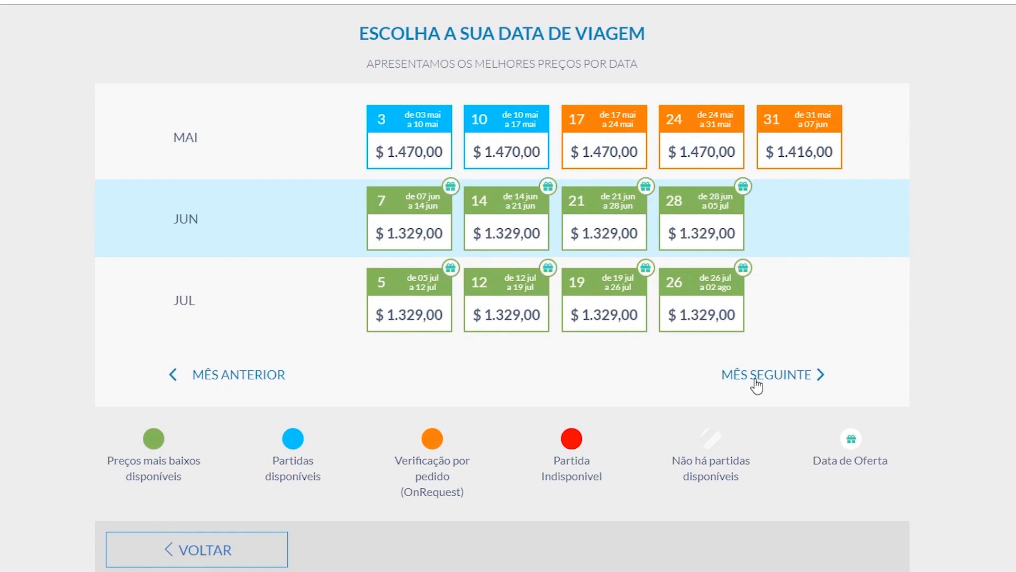
left_click(755, 379)
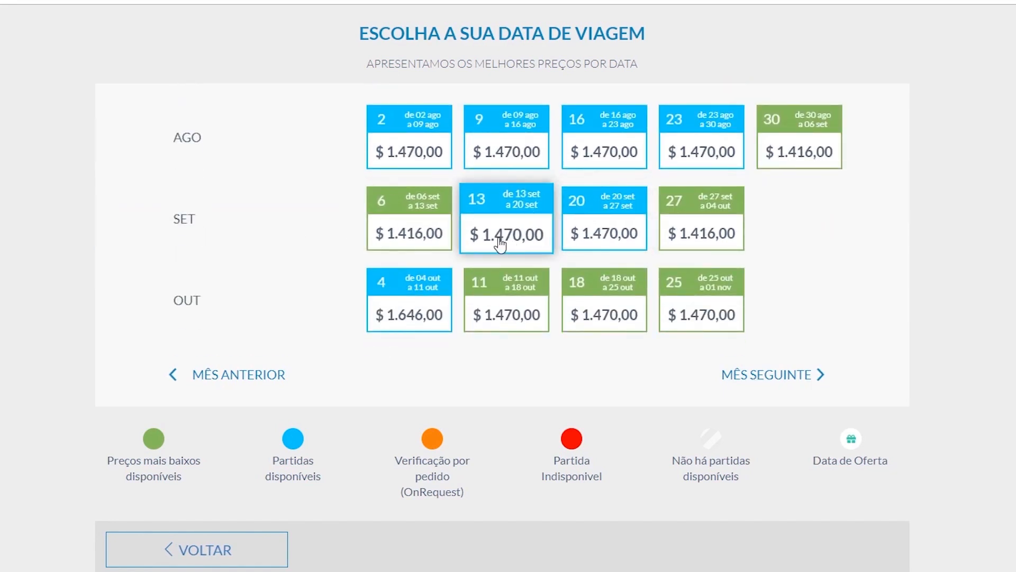
left_click(426, 247)
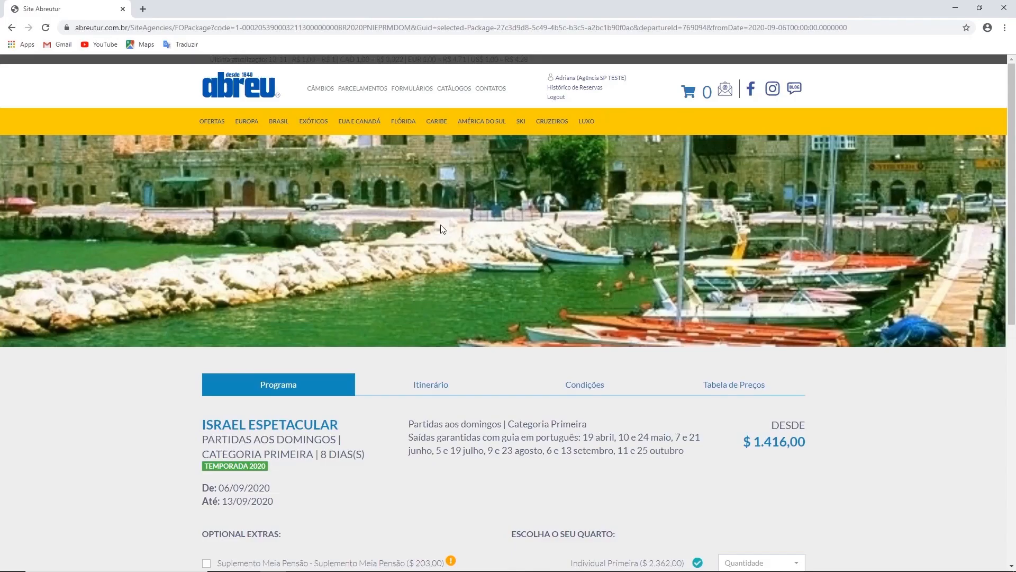
Review the optional extras and room types, and set the Individual Primeira room quantity to 1
scroll(437, 221, "down", 7)
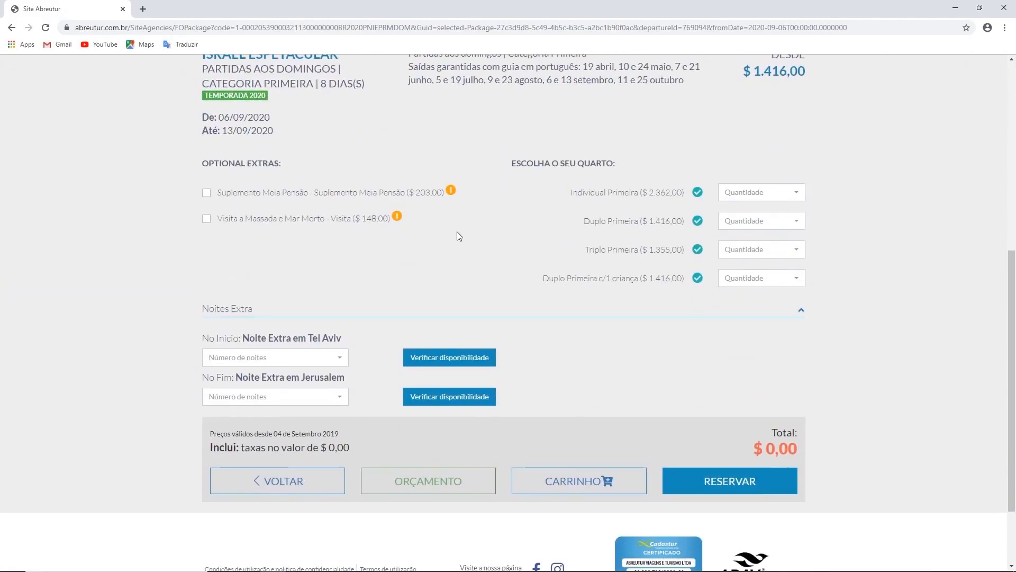
scroll(456, 233, "down", 1)
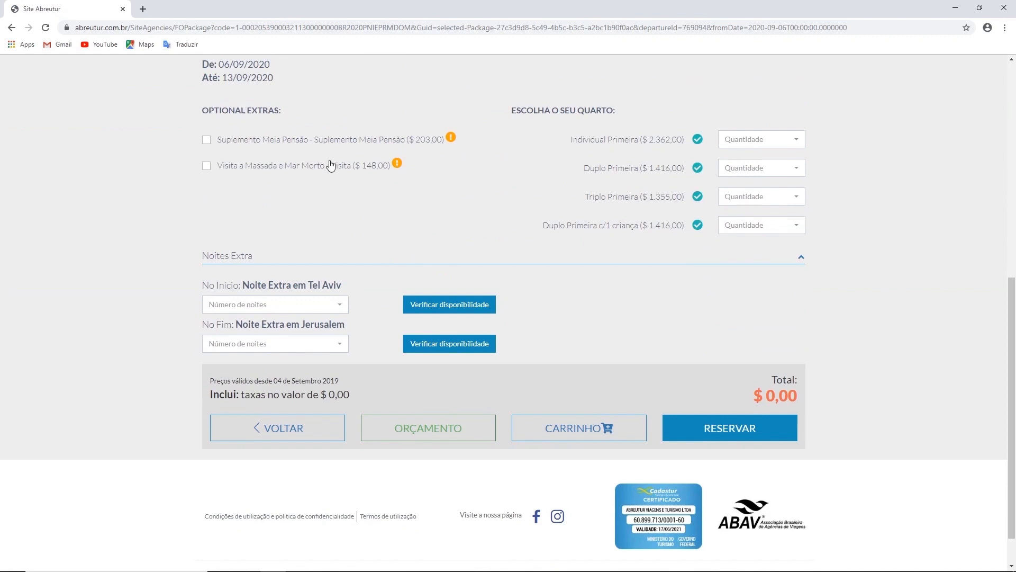
scroll(330, 162, "up", 3)
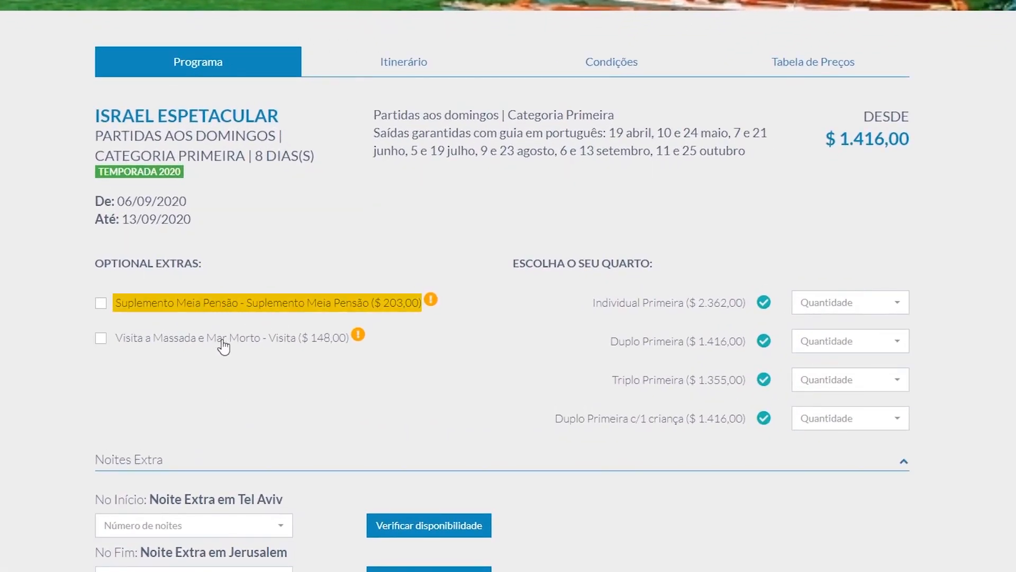
scroll(153, 352, "down", 1)
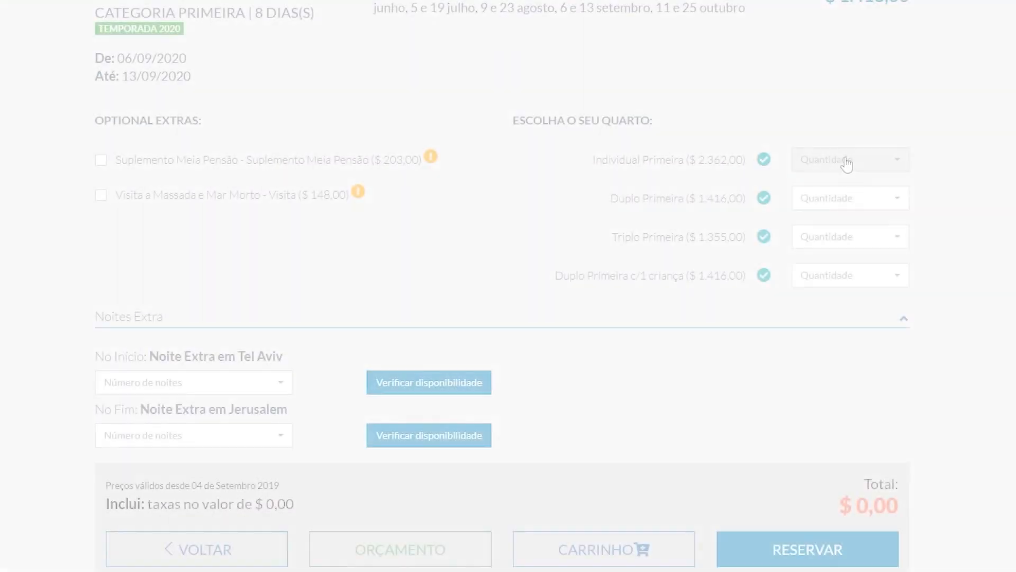
left_click(847, 164)
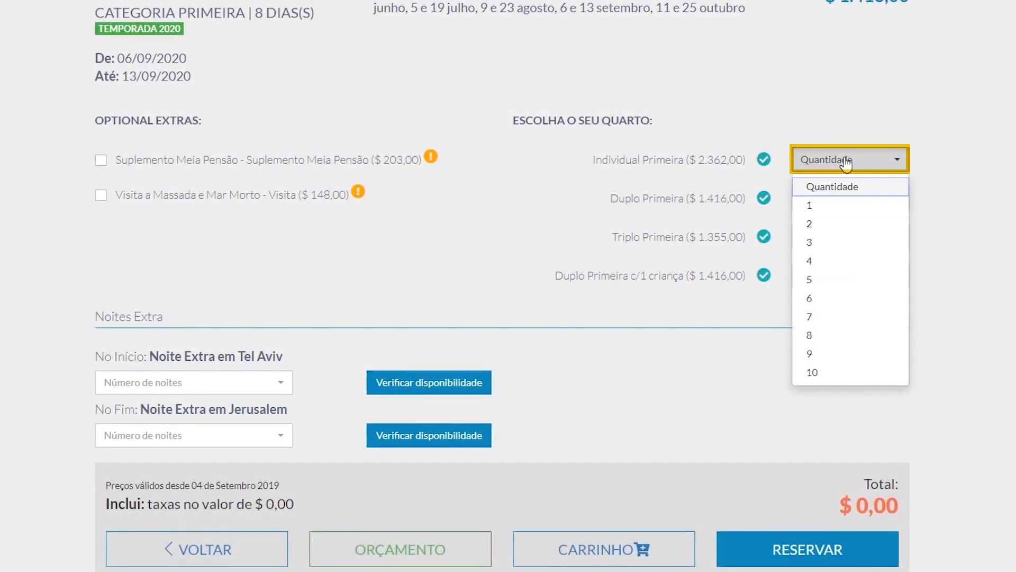
left_click(834, 214)
Add 1 extra night in Tel Aviv at the start, check its availability, and set the Individual room quantity to 1
scroll(281, 280, "down", 3)
left_click(280, 249)
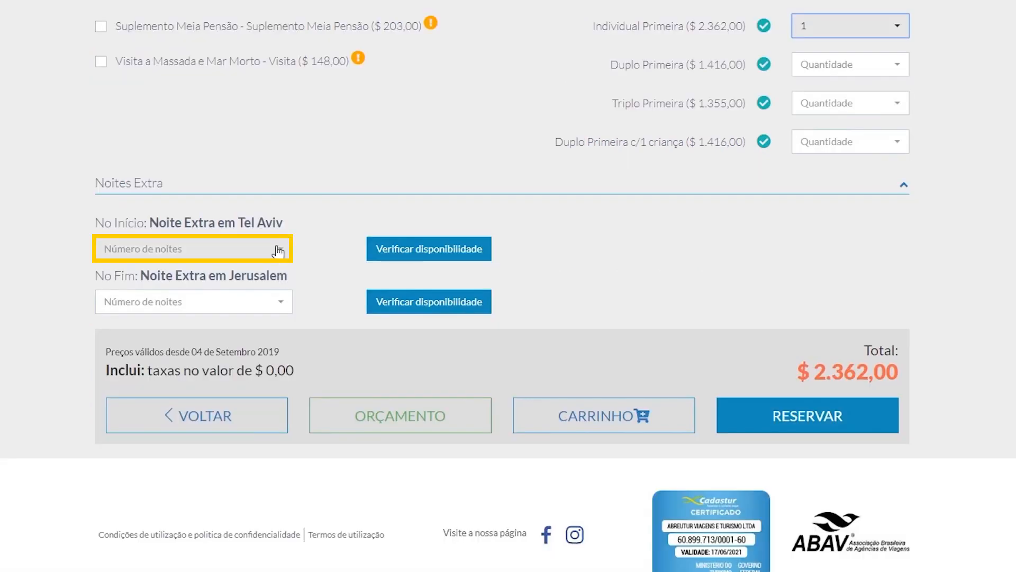
left_click(199, 294)
left_click(430, 250)
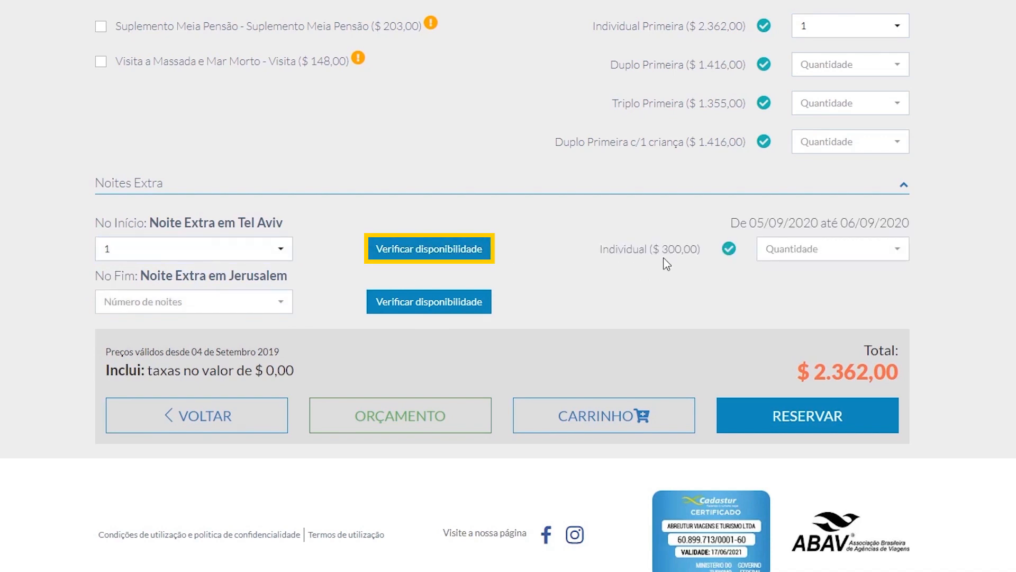
left_click(808, 259)
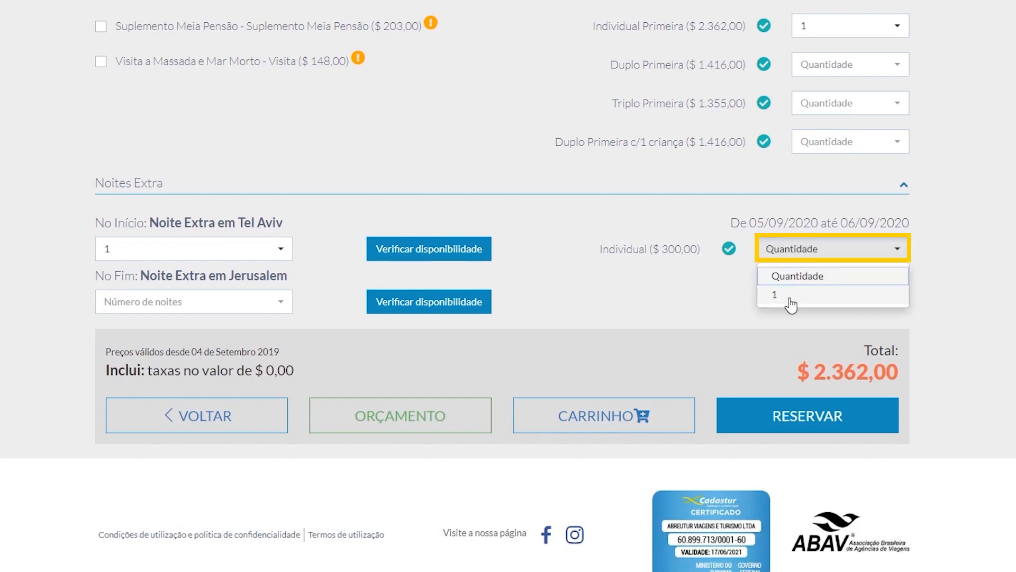
left_click(790, 302)
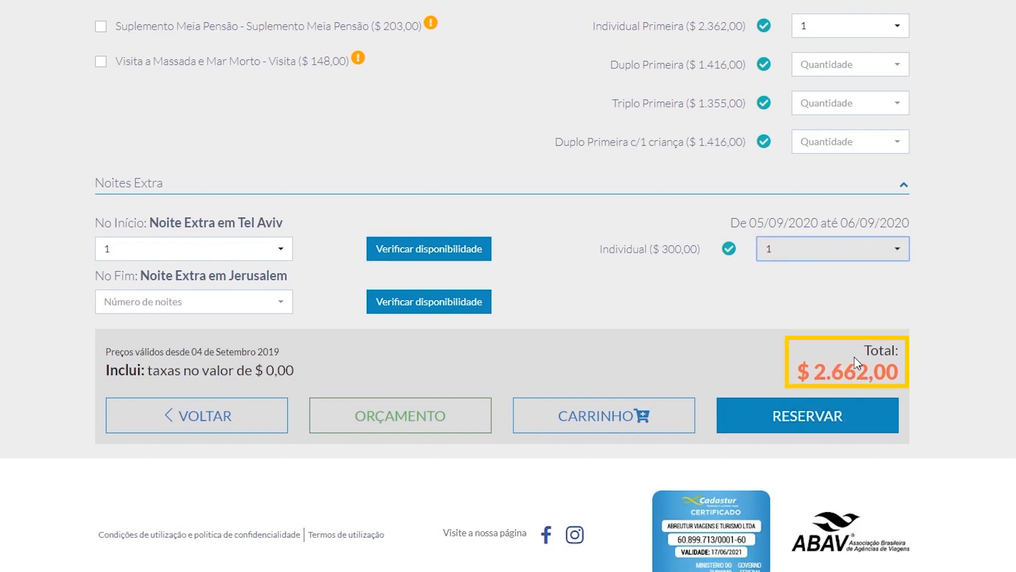
Open the package's itinerary and read through the day-by-day programme
scroll(761, 351, "up", 3)
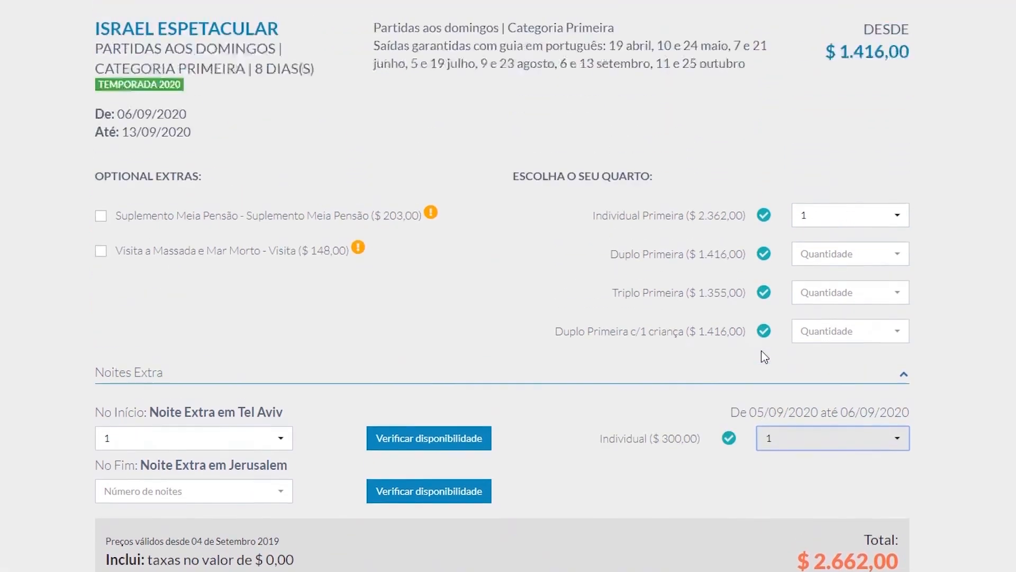
scroll(765, 356, "up", 3)
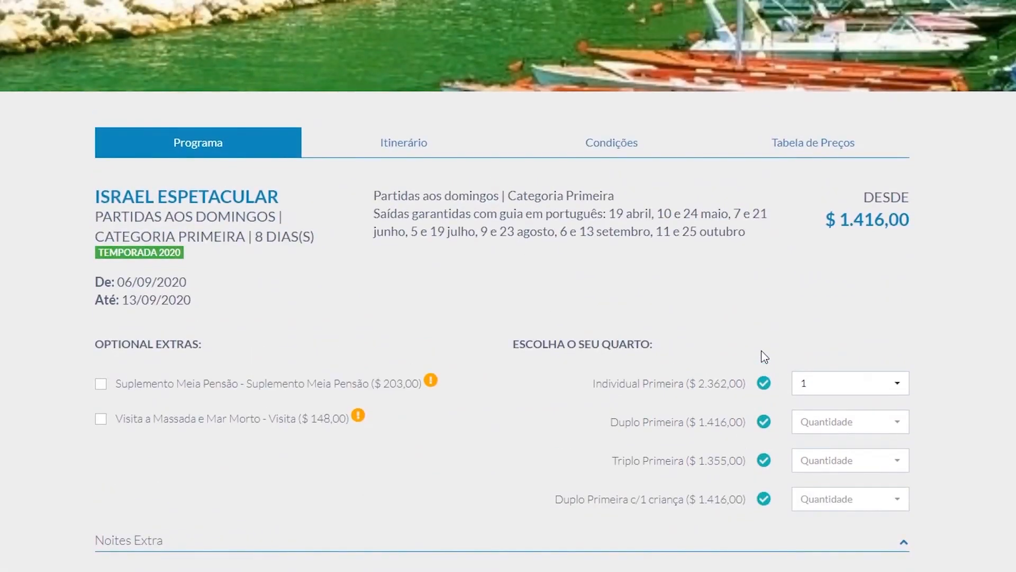
scroll(764, 357, "down", 1)
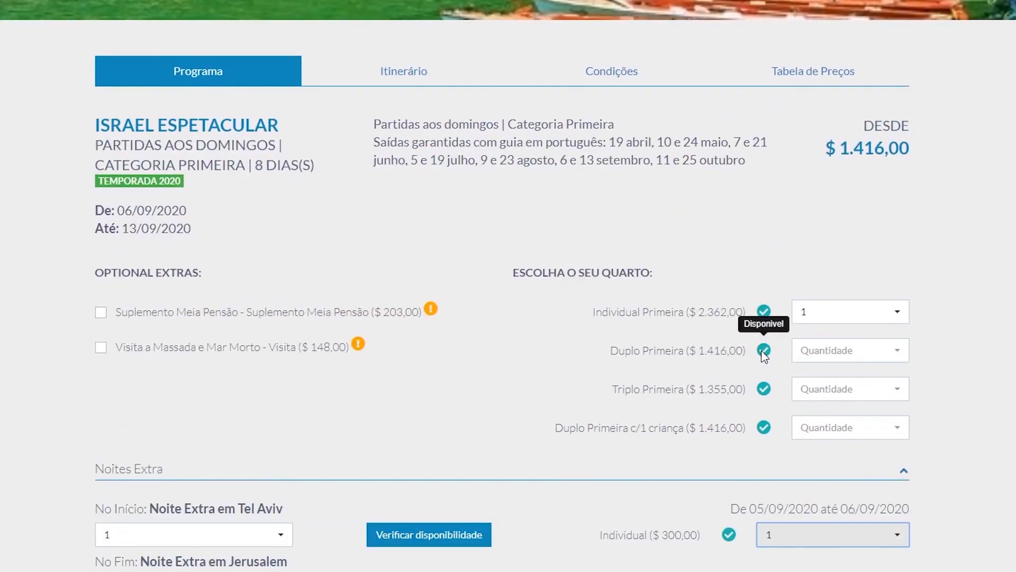
scroll(763, 352, "up", 2)
left_click(413, 224)
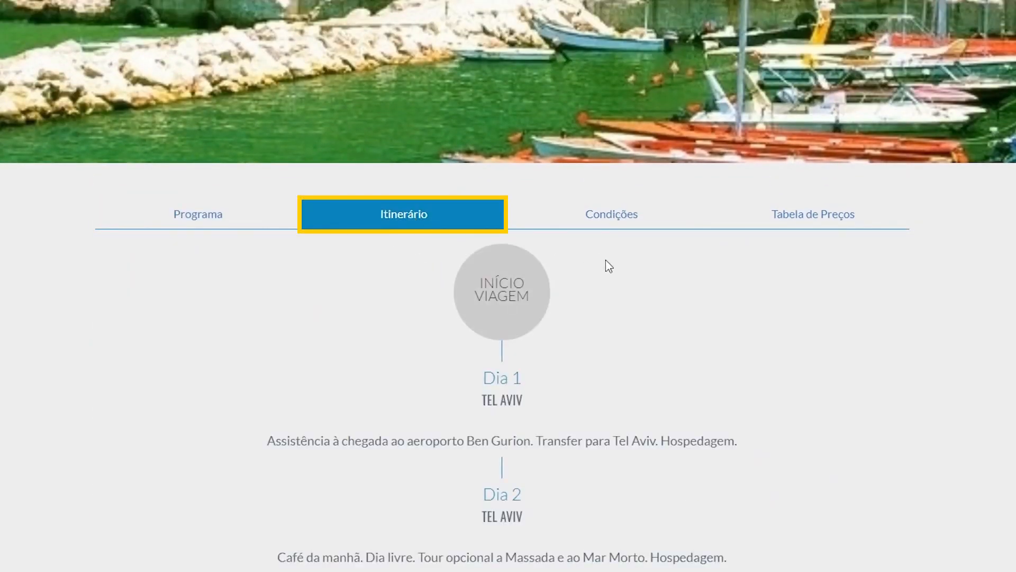
scroll(647, 277, "down", 3)
scroll(879, 245, "down", 15)
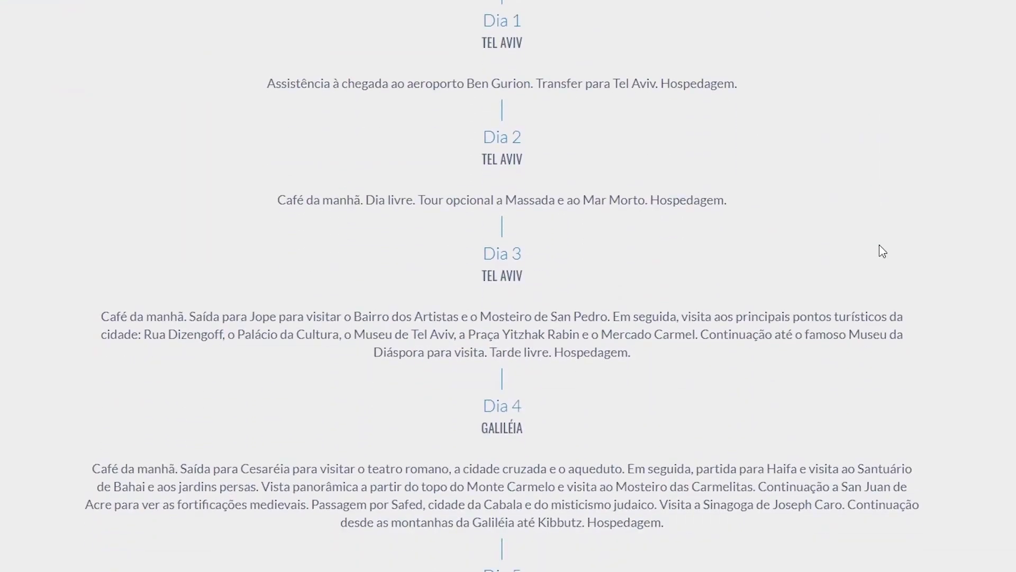
scroll(879, 245, "down", 5)
Review the package's conditions, covering included services, excluded services and notes, and open its list of price tables
scroll(880, 249, "up", 20)
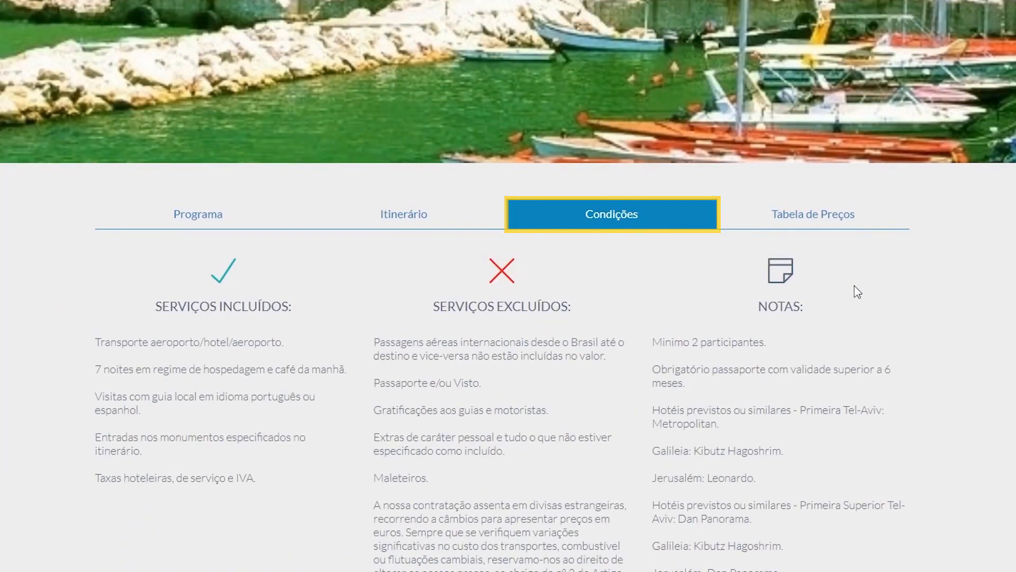
scroll(863, 292, "down", 3)
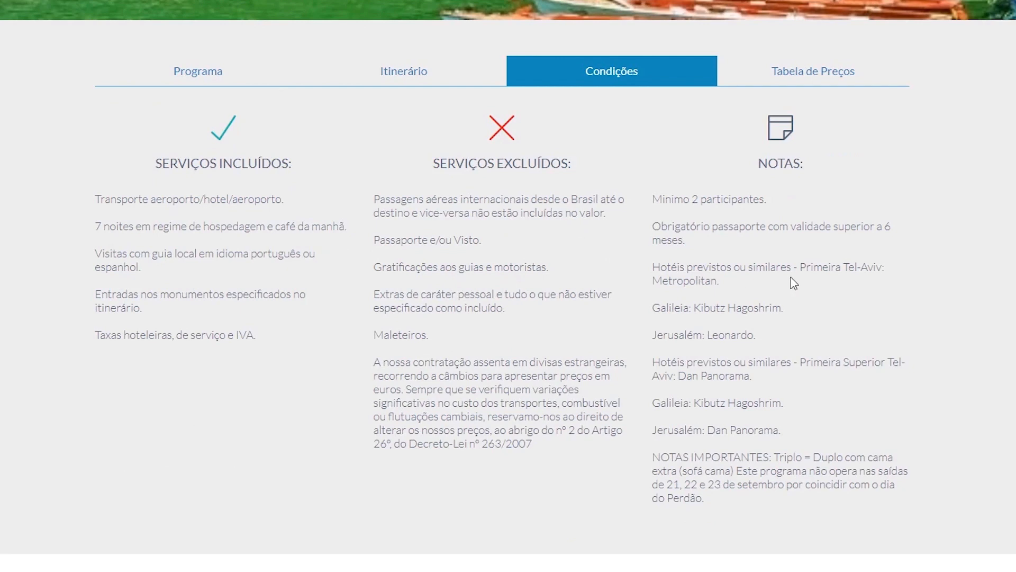
left_click(798, 74)
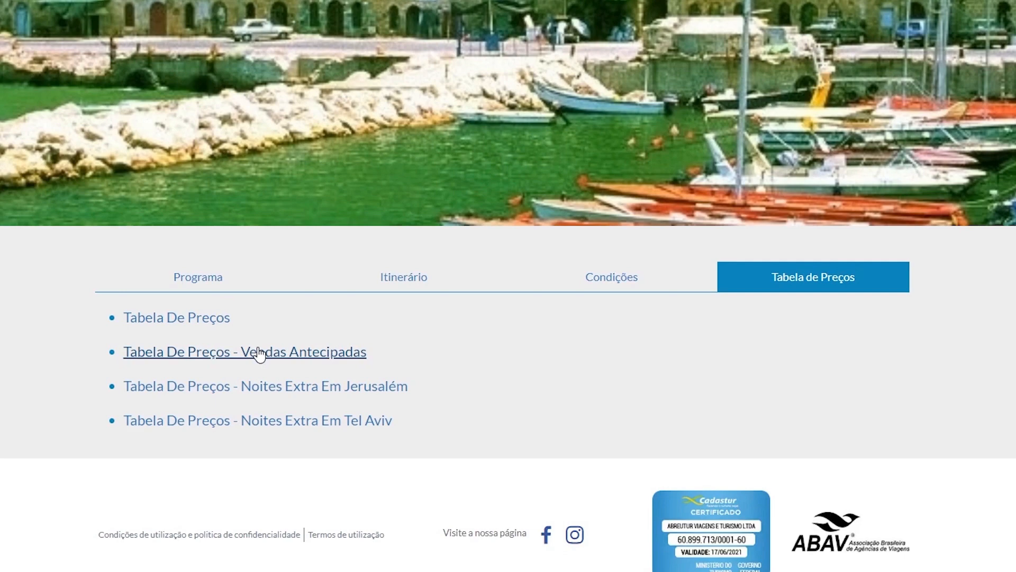
Open the Vendas Antecipadas price table and read through its departures, room prices, services and notes
left_click(259, 354)
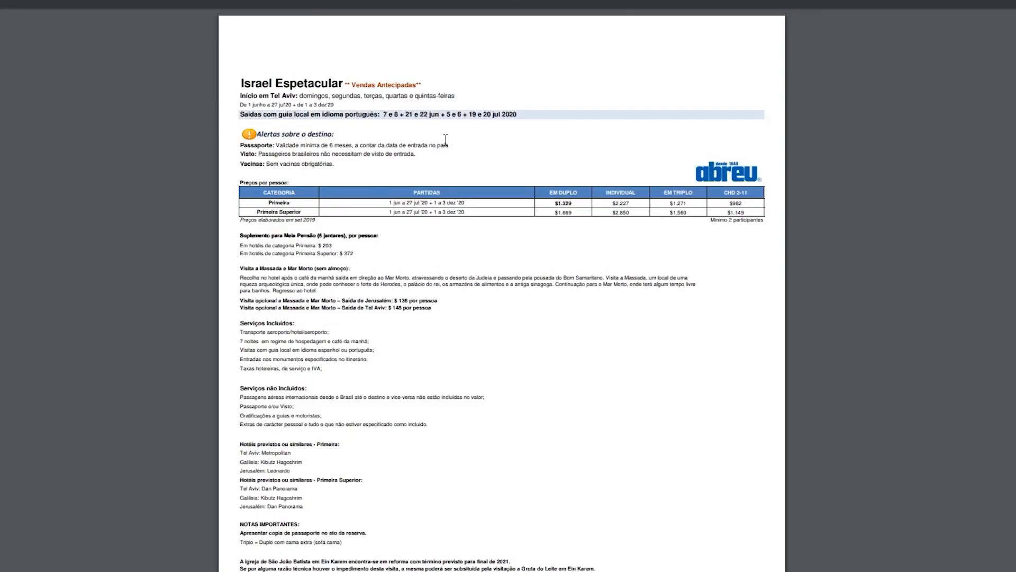
scroll(401, 343, "down", 1)
scroll(390, 189, "up", 1)
scroll(484, 344, "down", 3)
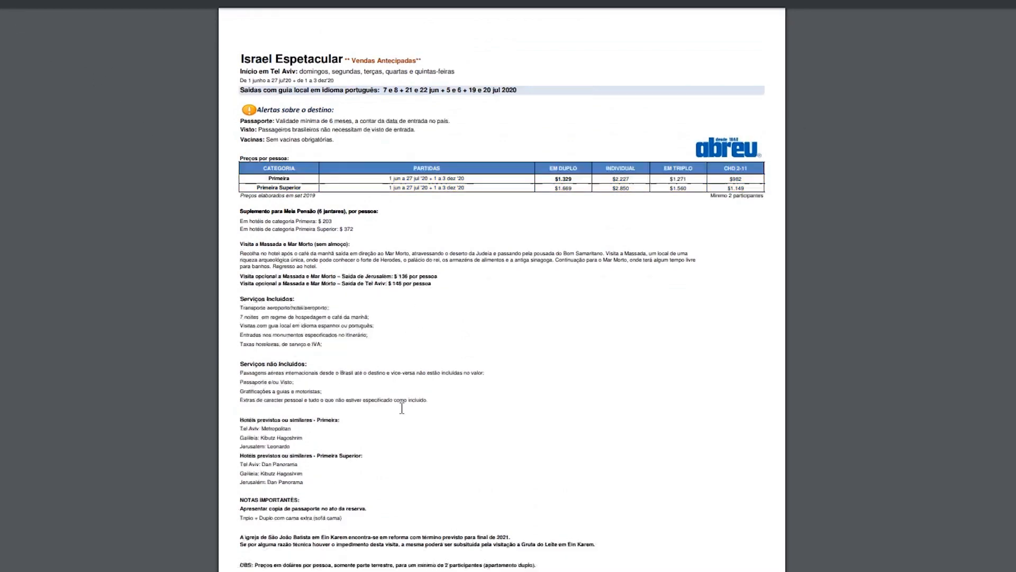
scroll(485, 344, "up", 3)
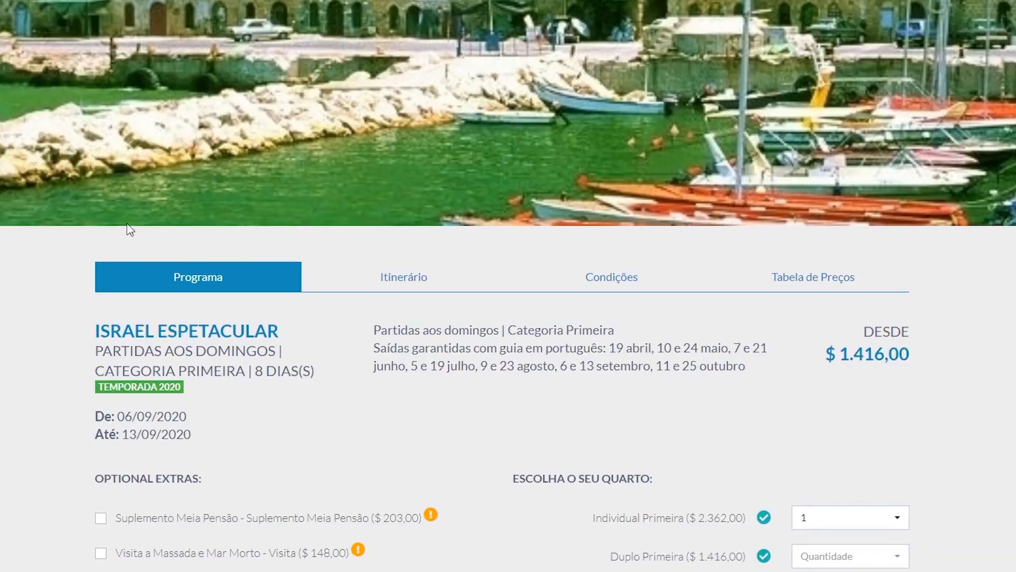
Return to the package's programme, check the chosen room and extra night, and open the quote form for this configuration
scroll(231, 258, "down", 4)
scroll(584, 302, "up", 1)
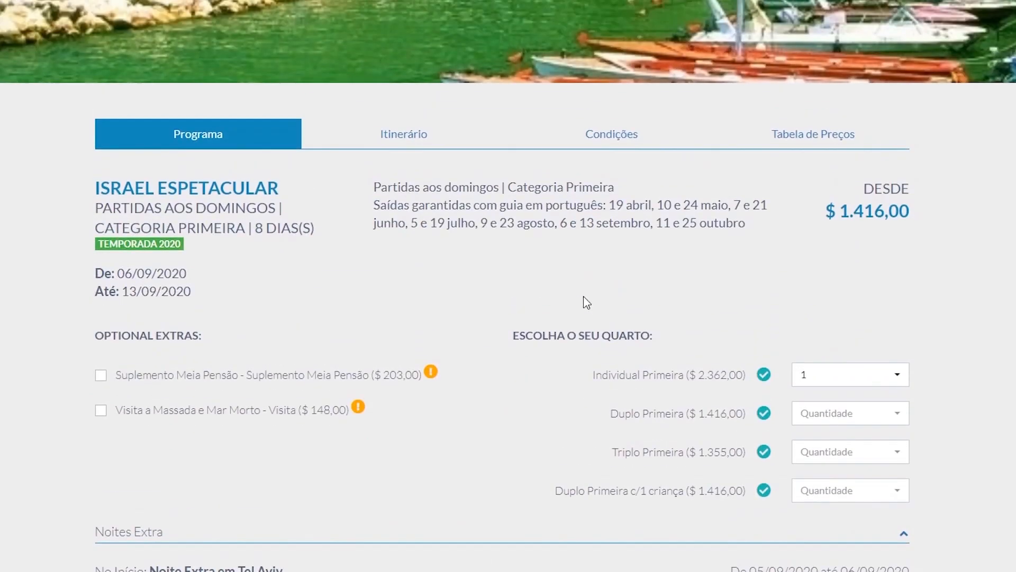
scroll(587, 301, "down", 1)
scroll(584, 298, "down", 5)
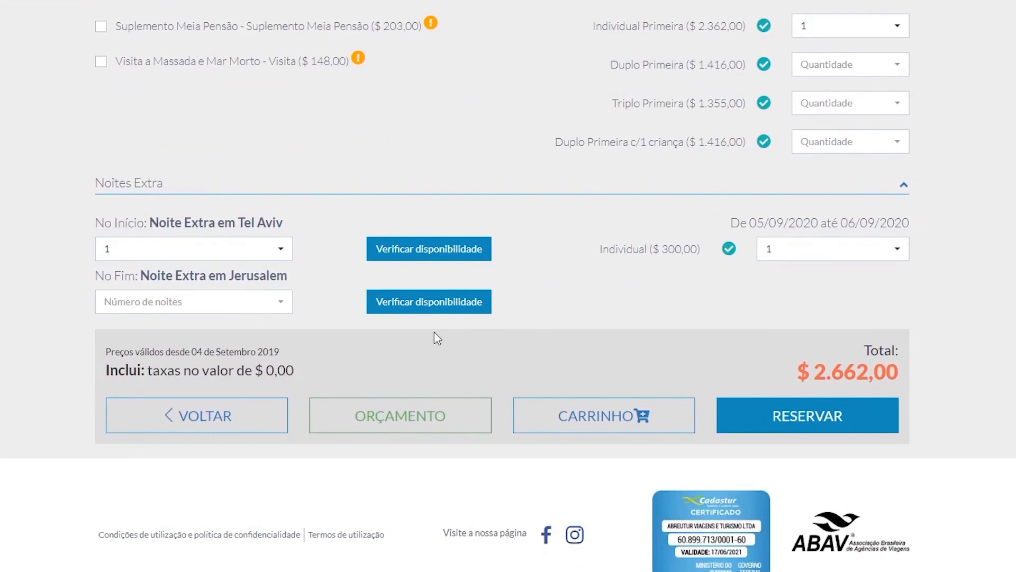
left_click(412, 420)
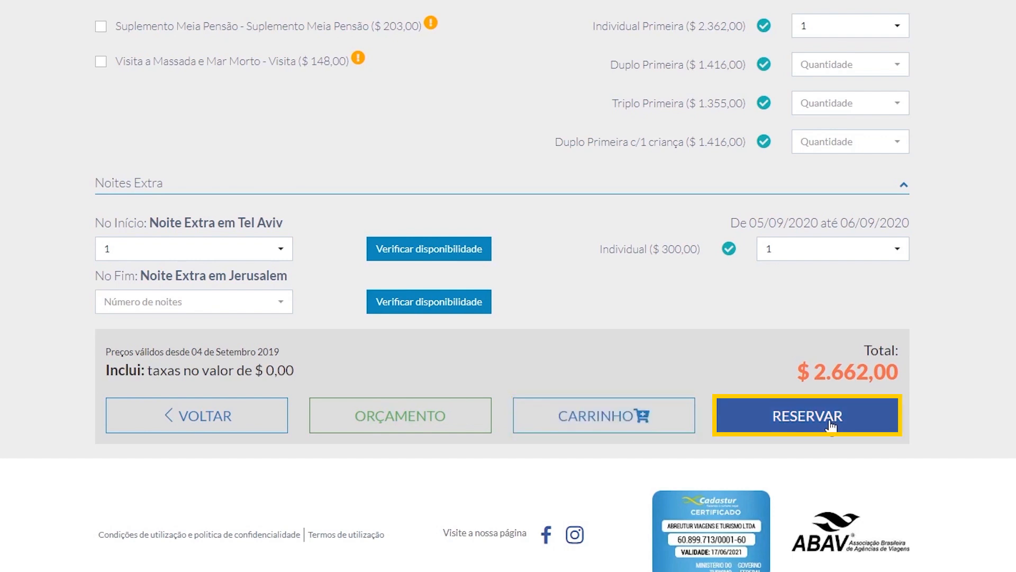
left_click(413, 424)
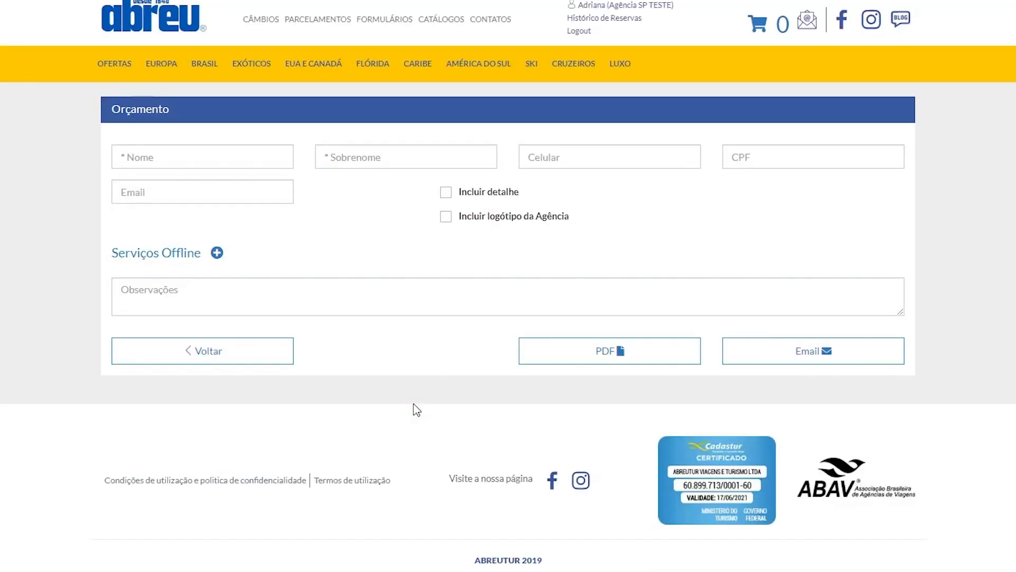
Enter the customer's first name, surname and e-mail address in the quote form
left_click(137, 156)
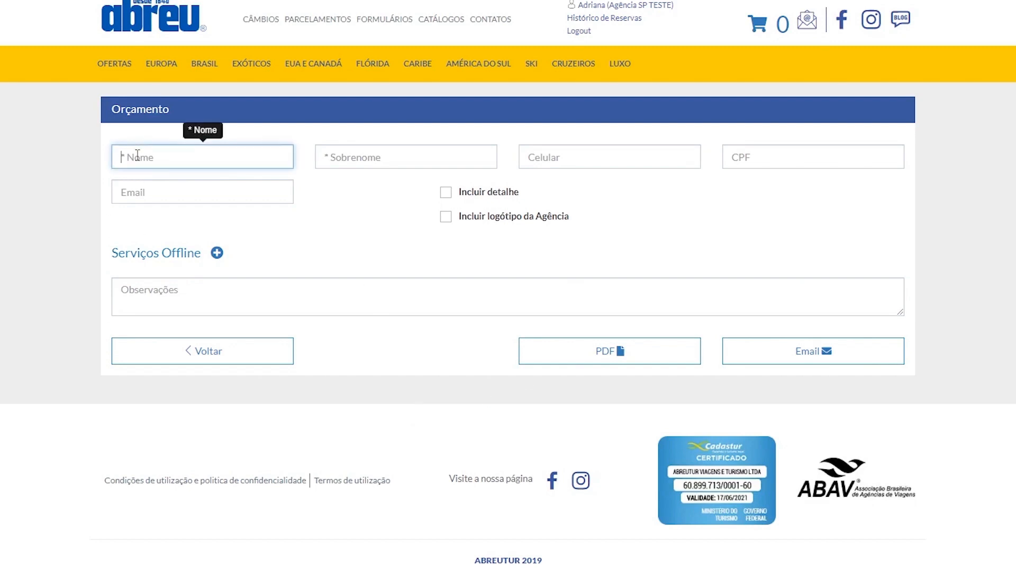
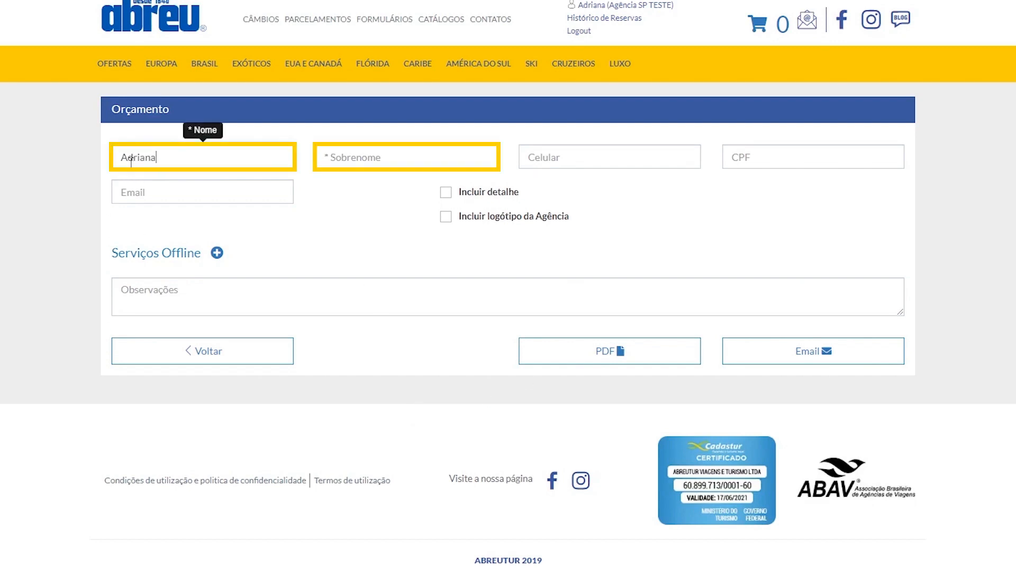
left_click(348, 152)
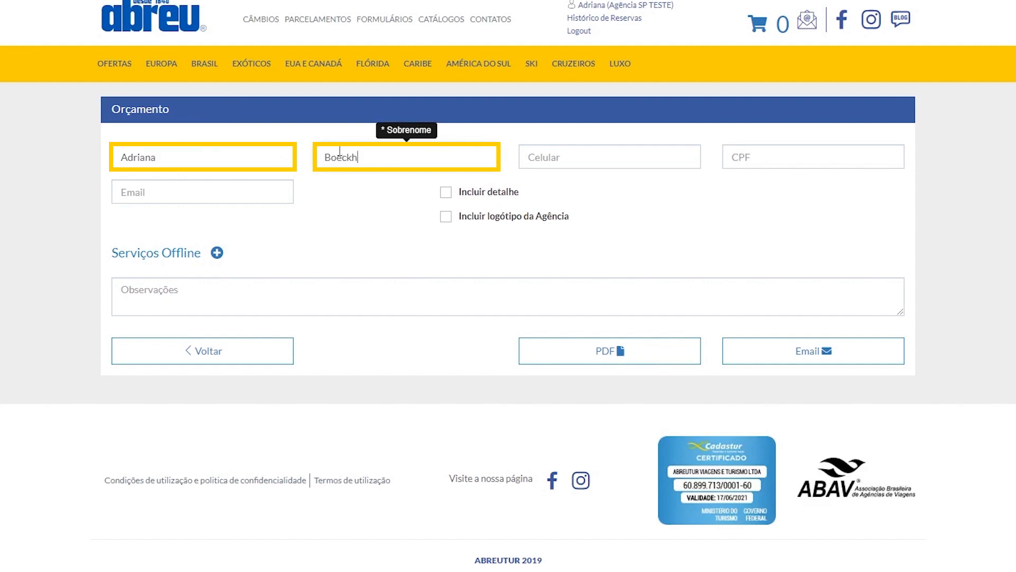
left_click(245, 183)
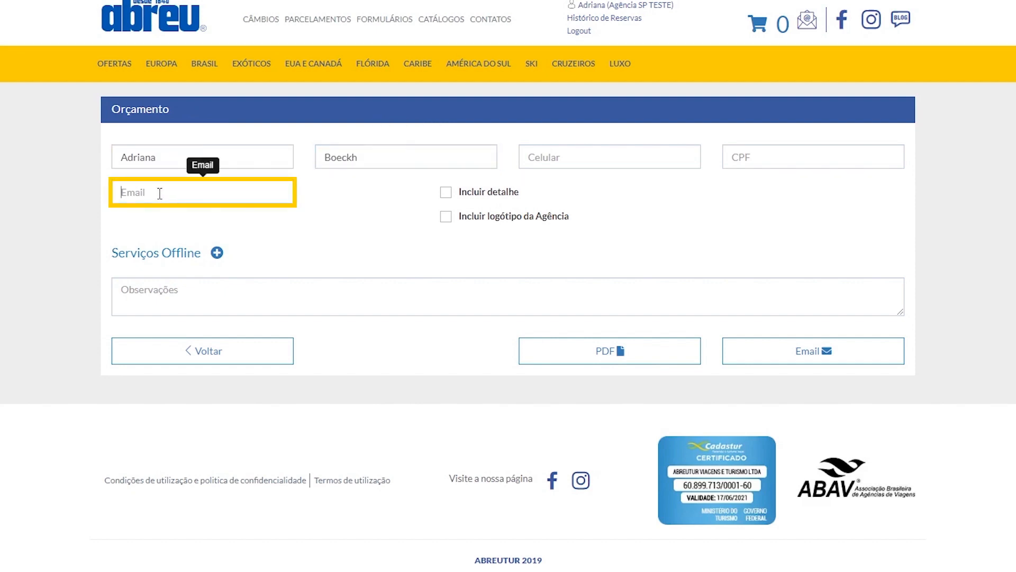
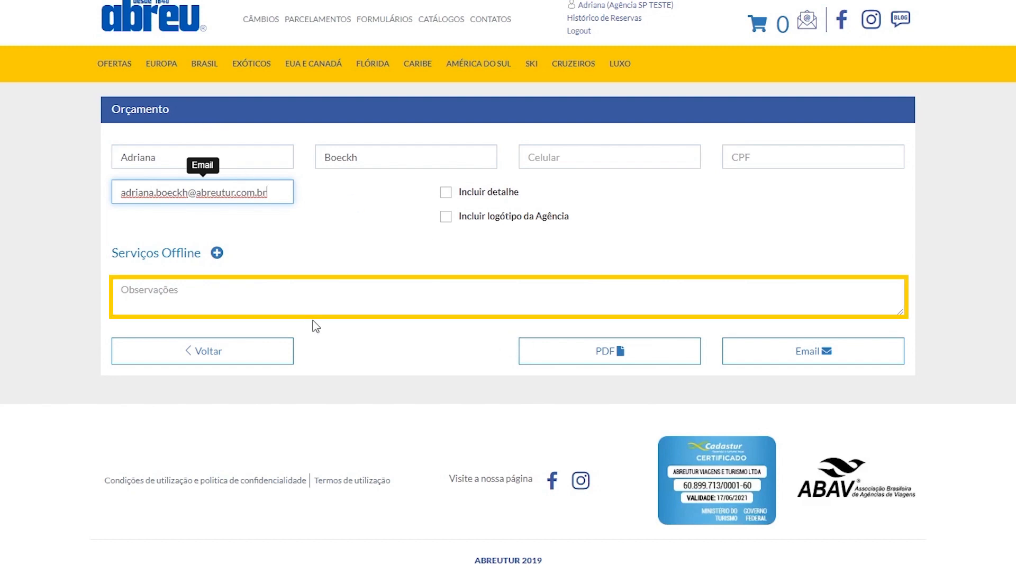
Add the observation "Exemplo orçamento" to the quote
left_click(285, 303)
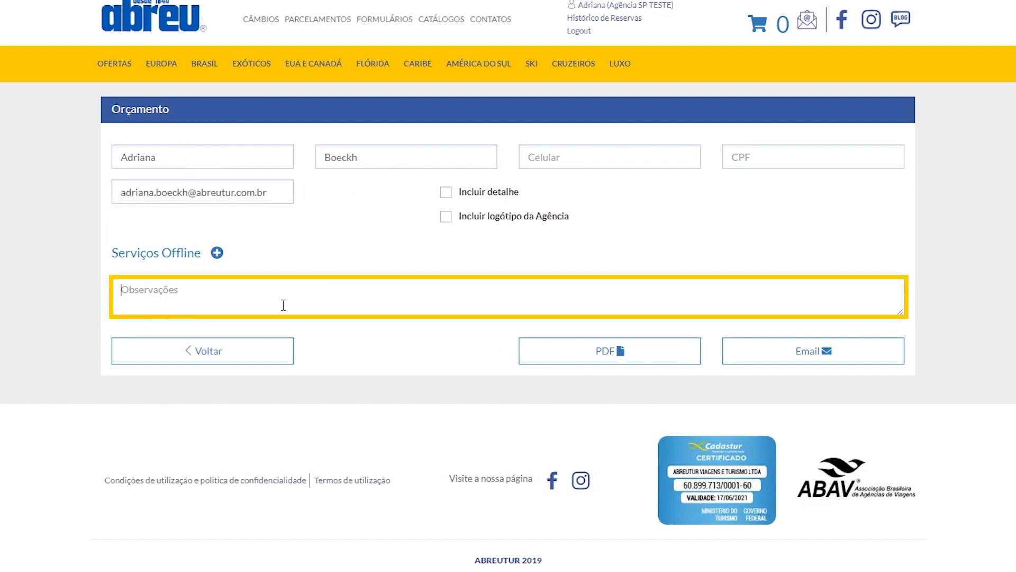
type("Exemplo orçamento")
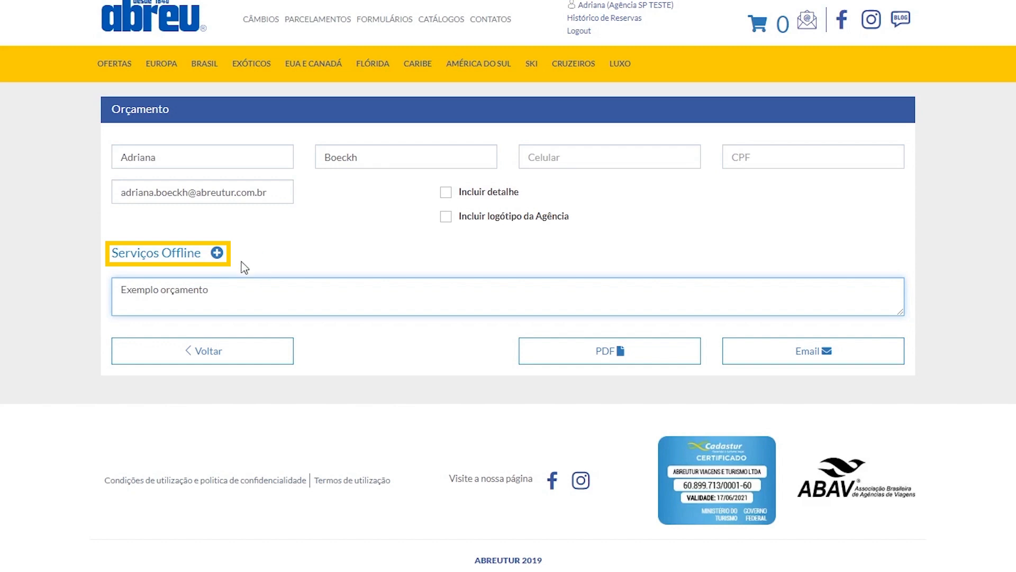
left_click(272, 268)
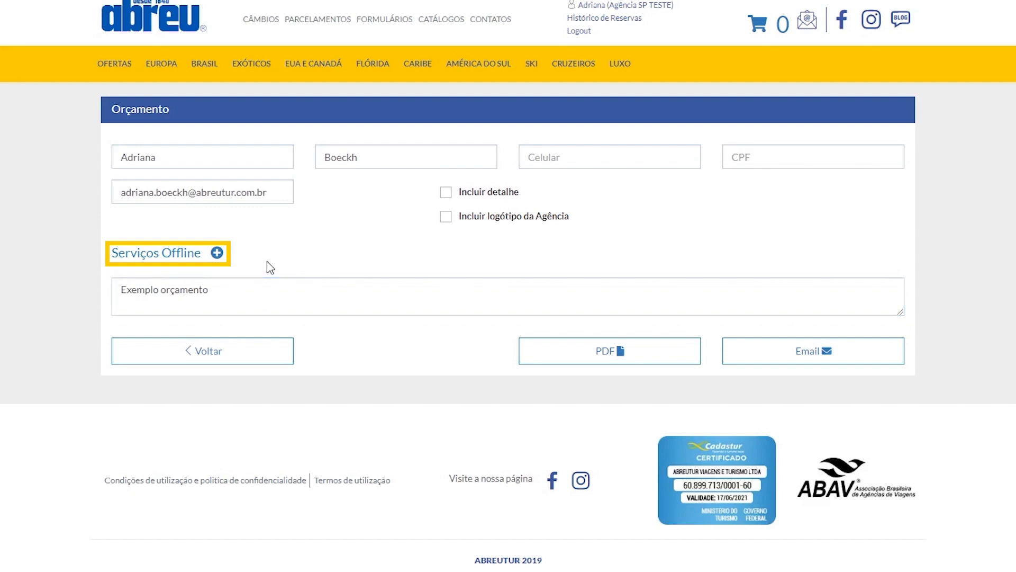
Add an offline service named "Seguro" to the quote and set its type to Seguros
left_click(217, 254)
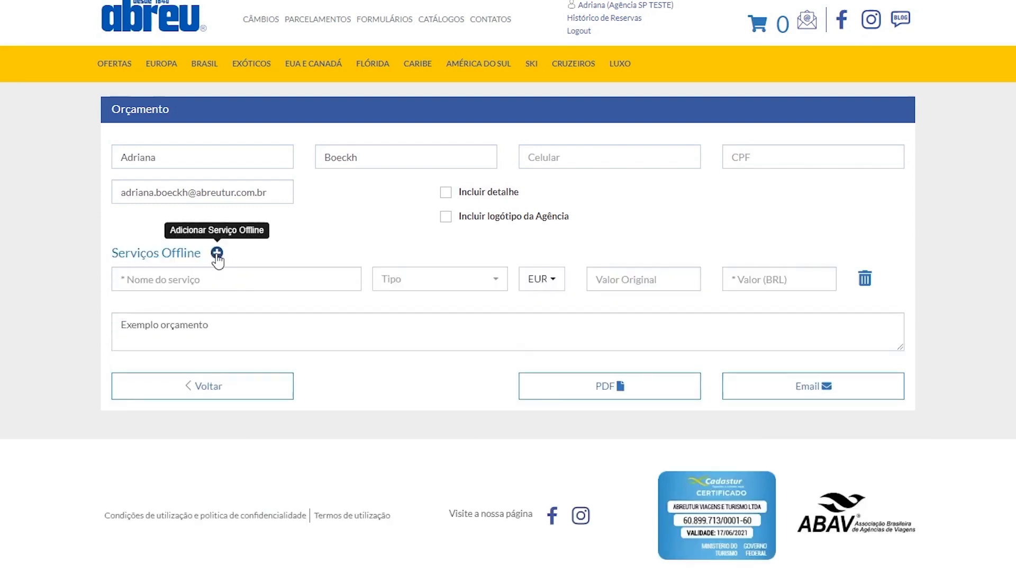
left_click(252, 279)
type("Se")
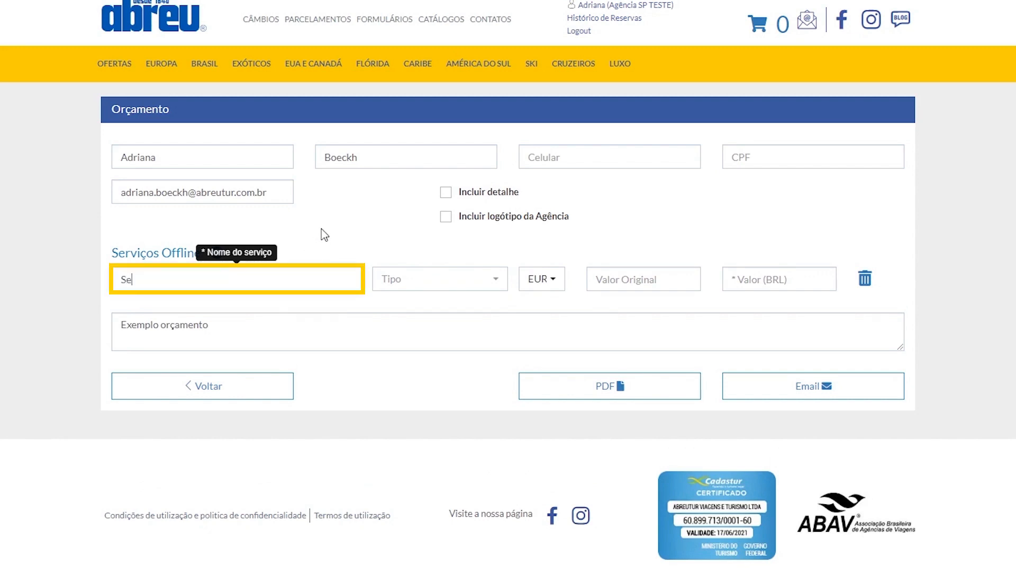
type("gurp")
key("BackSpace")
left_click(457, 285)
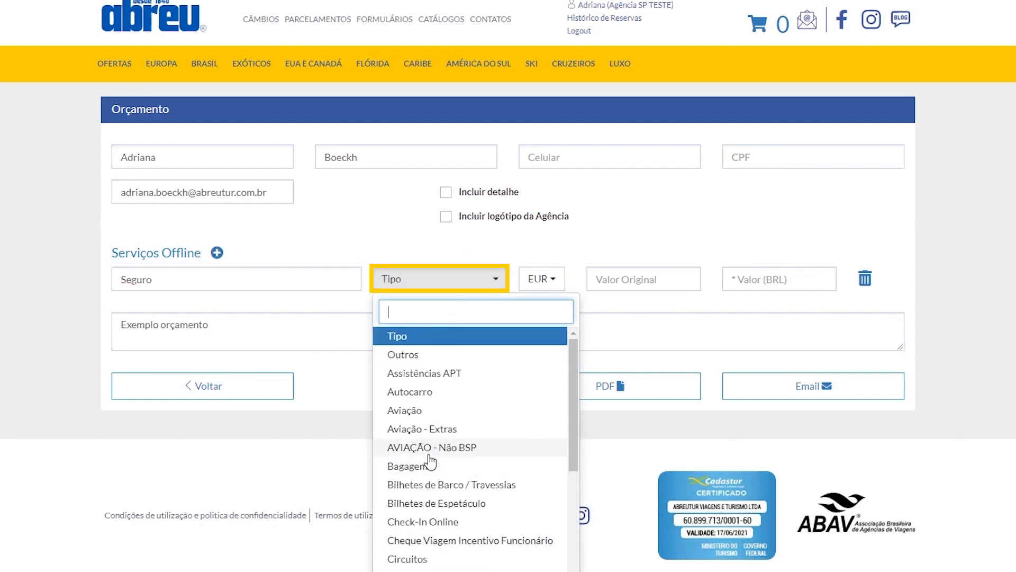
scroll(430, 462, "down", 9)
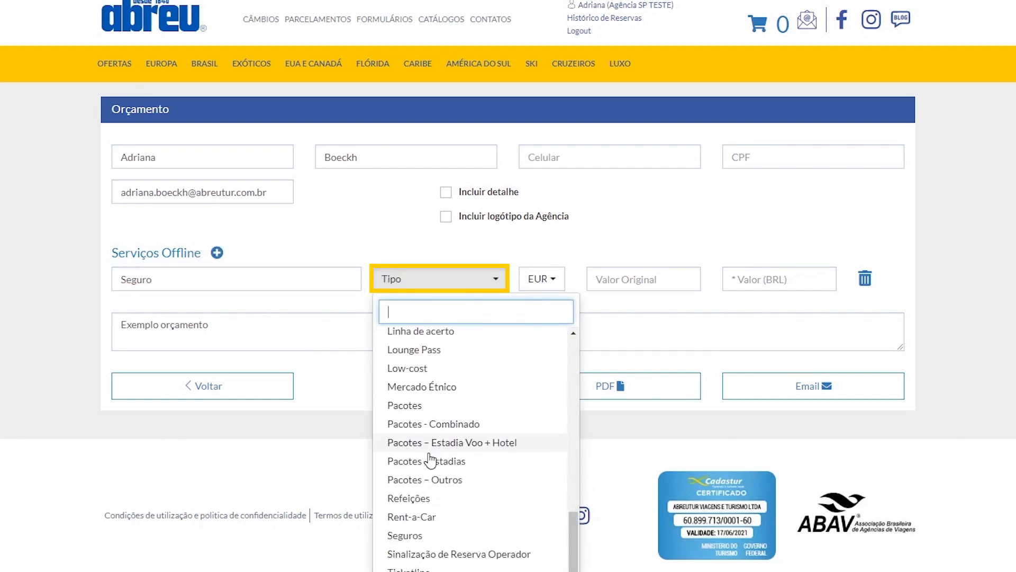
scroll(430, 460, "up", 3)
scroll(431, 458, "down", 3)
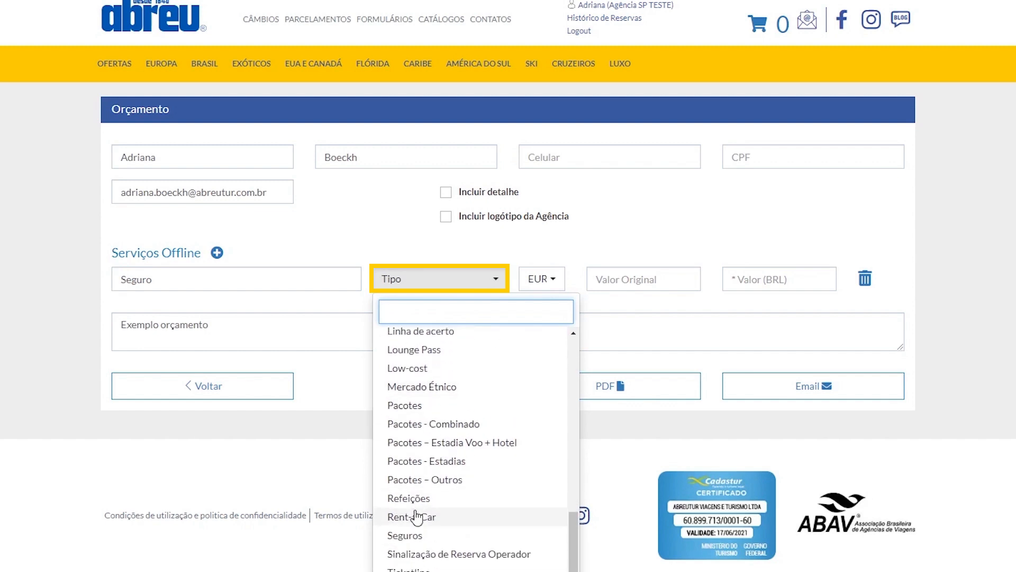
left_click(412, 537)
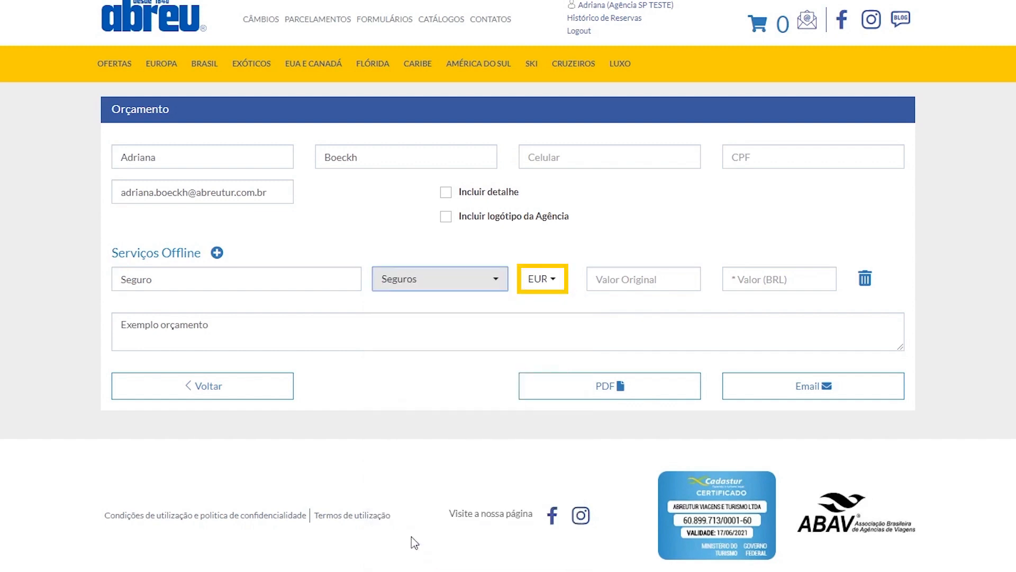
Set the Seguro service's currency to USD, its original value to 100,00 and its BRL value to 429,00
left_click(557, 283)
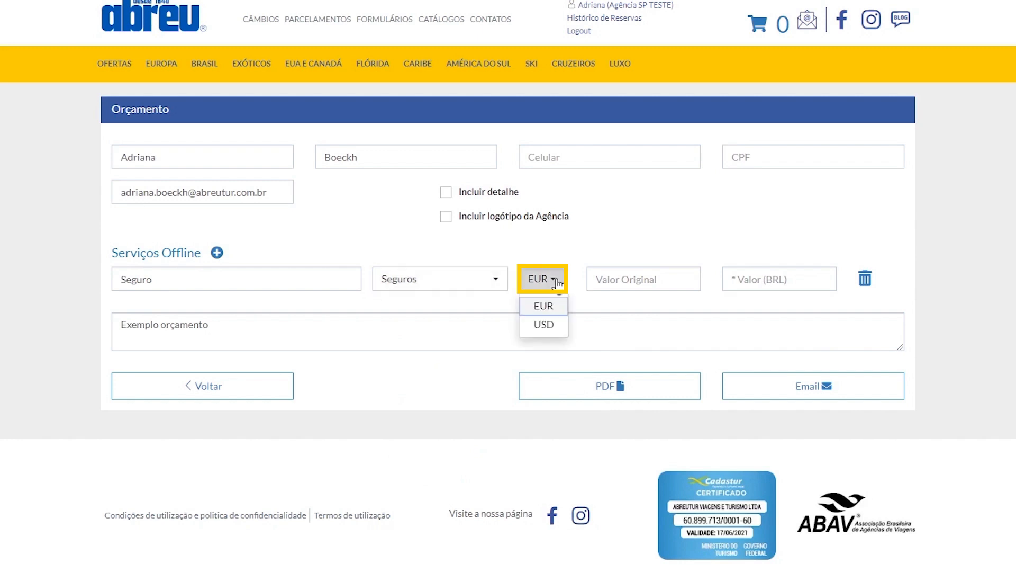
left_click(545, 325)
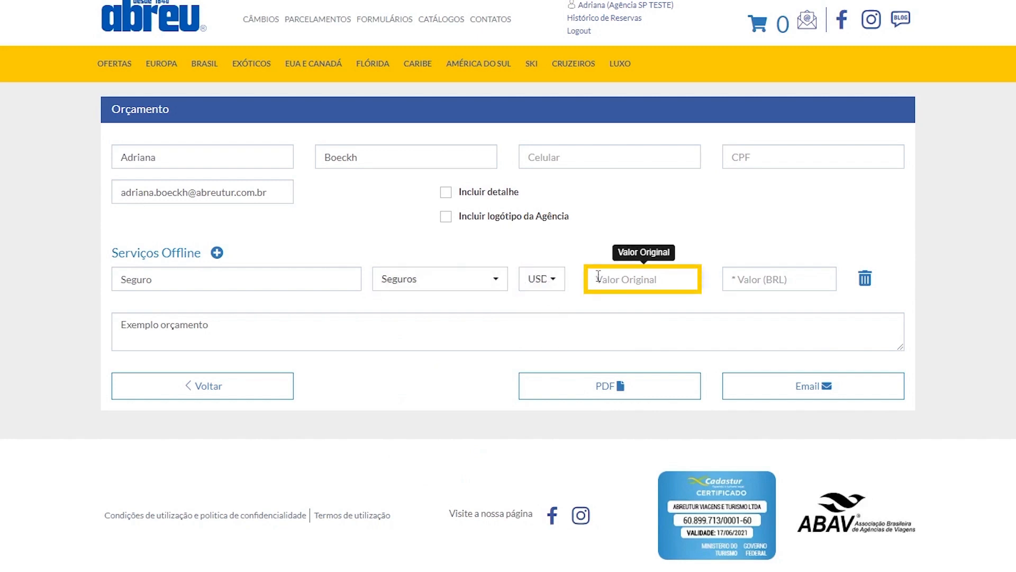
type("100,00")
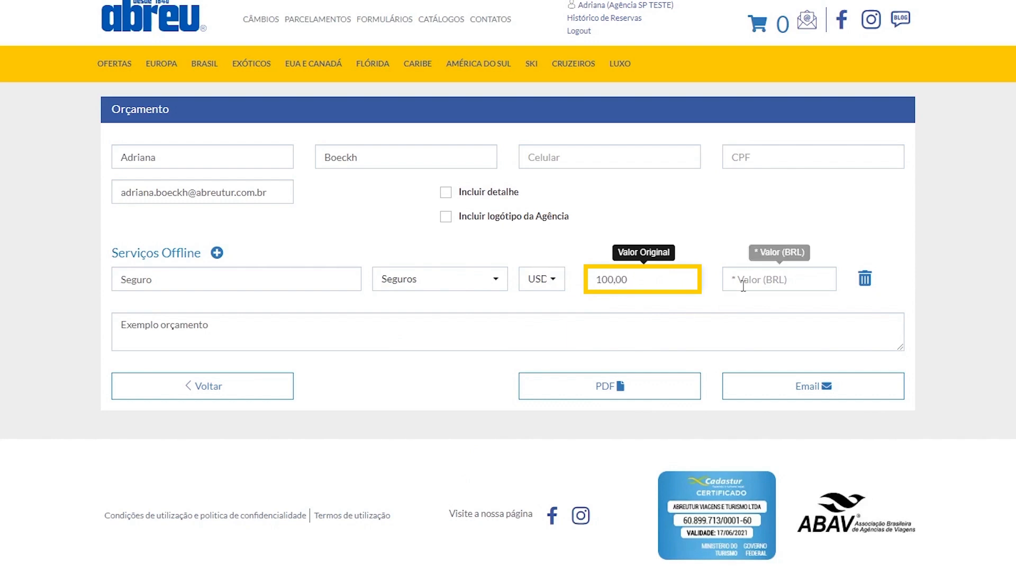
left_click(743, 286)
type("4290,00")
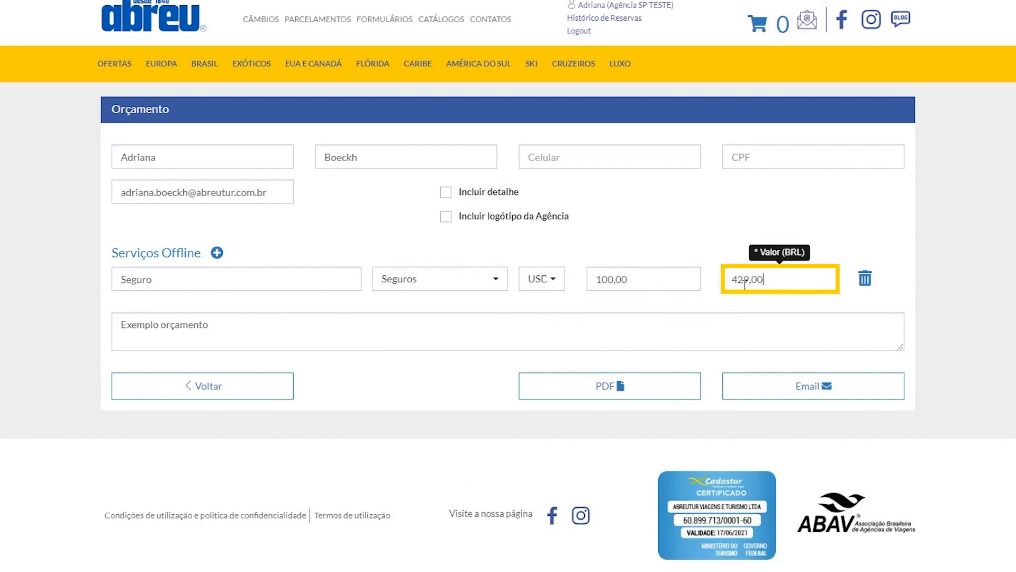
key("BackSpace")
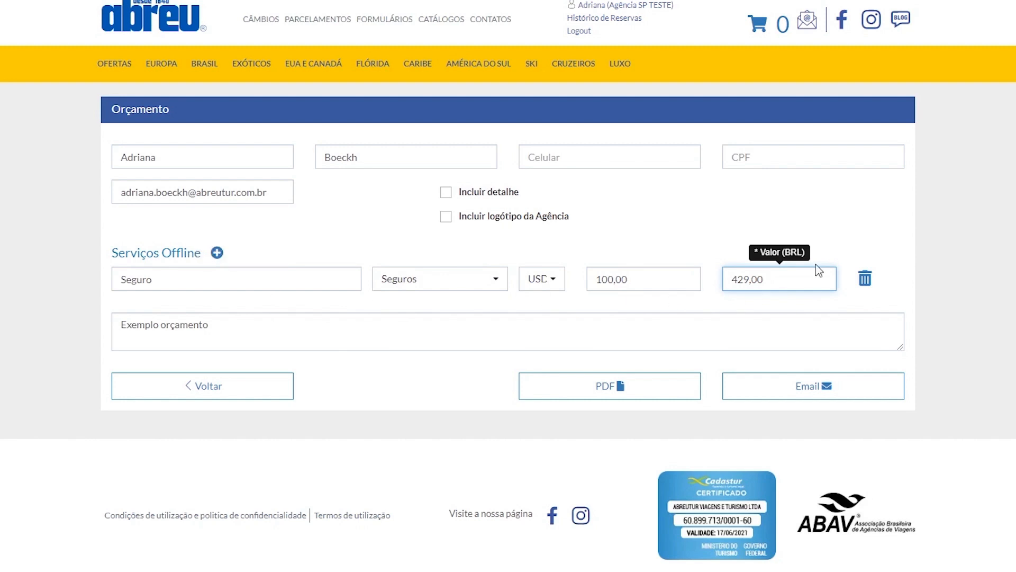
Add a second offline service named "Carro" and set its type to Rent-a-Car
left_click(216, 253)
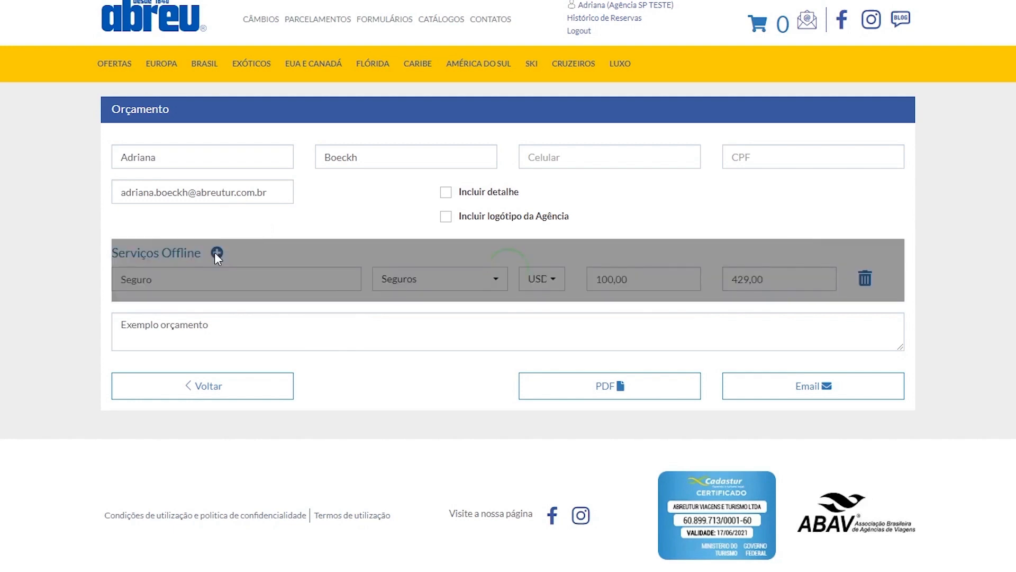
left_click(136, 317)
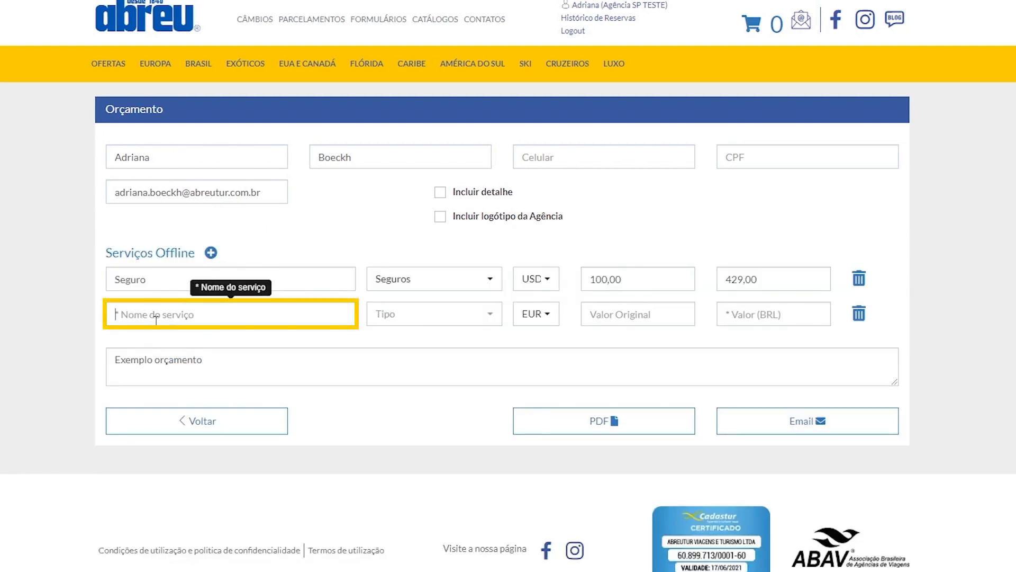
type("Al")
key("BackSpace")
key("BackSpace")
type("Carro")
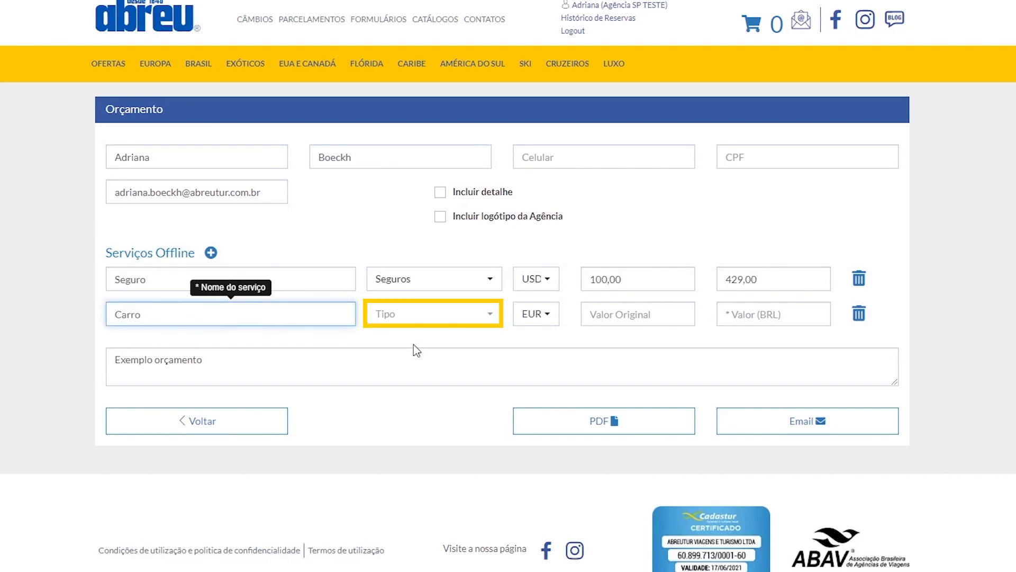
left_click(460, 316)
scroll(459, 426, "down", 3)
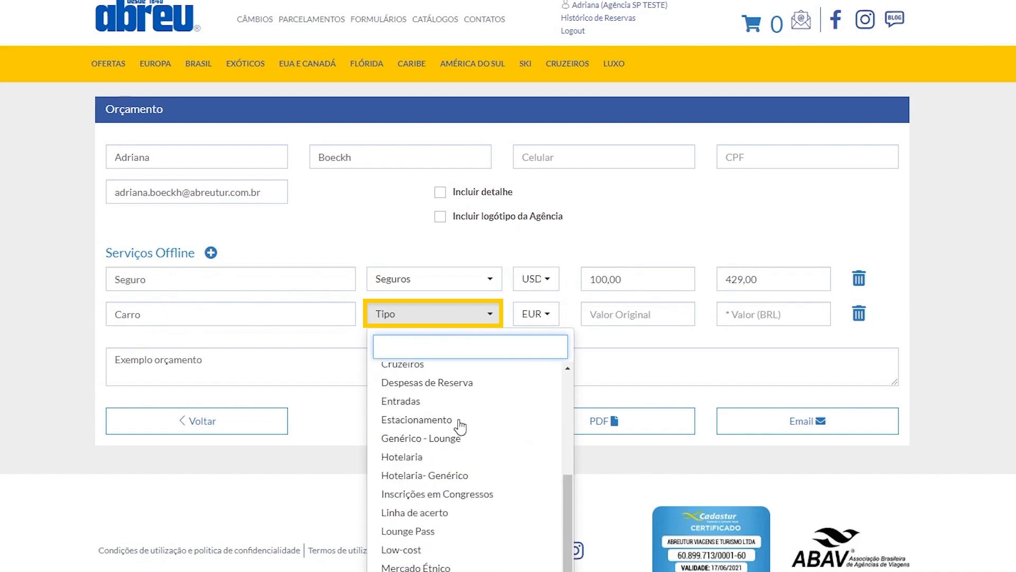
scroll(459, 426, "down", 3)
left_click(439, 517)
Set the Carro service's currency to USD, its original value to 200,00 and its BRL value to 960,00
left_click(545, 317)
left_click(535, 360)
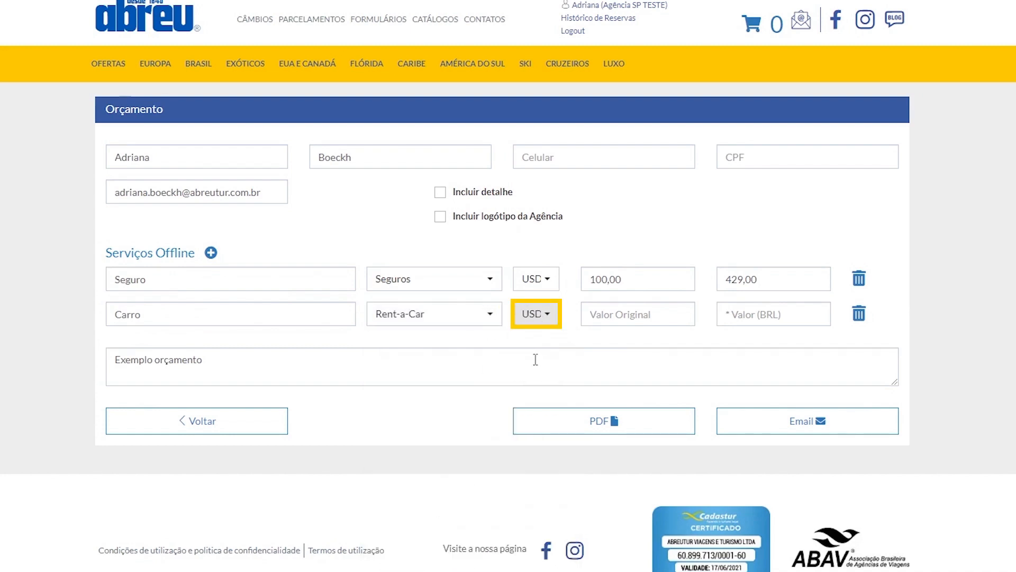
left_click(590, 314)
type("200")
key("Tab")
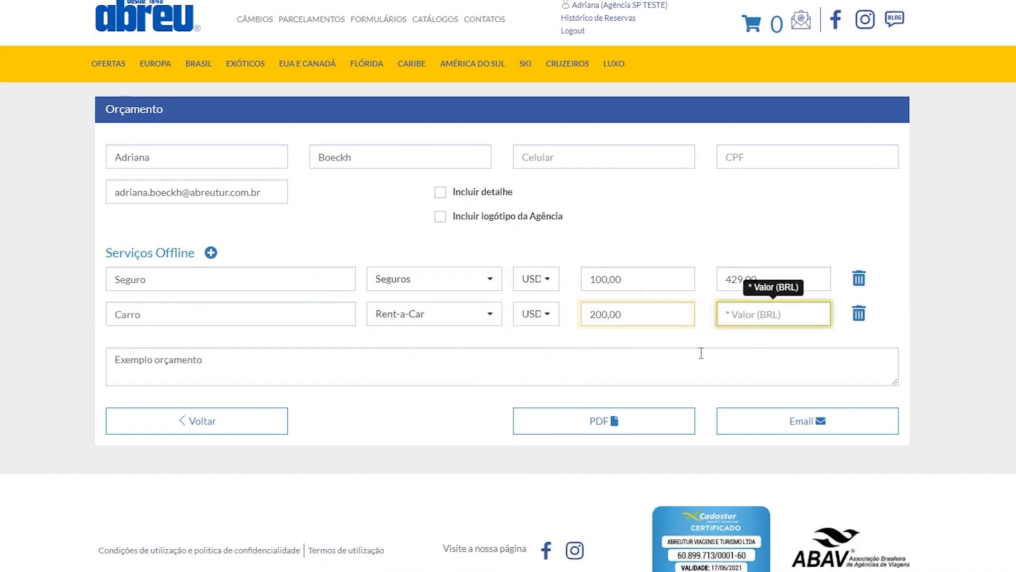
type("960")
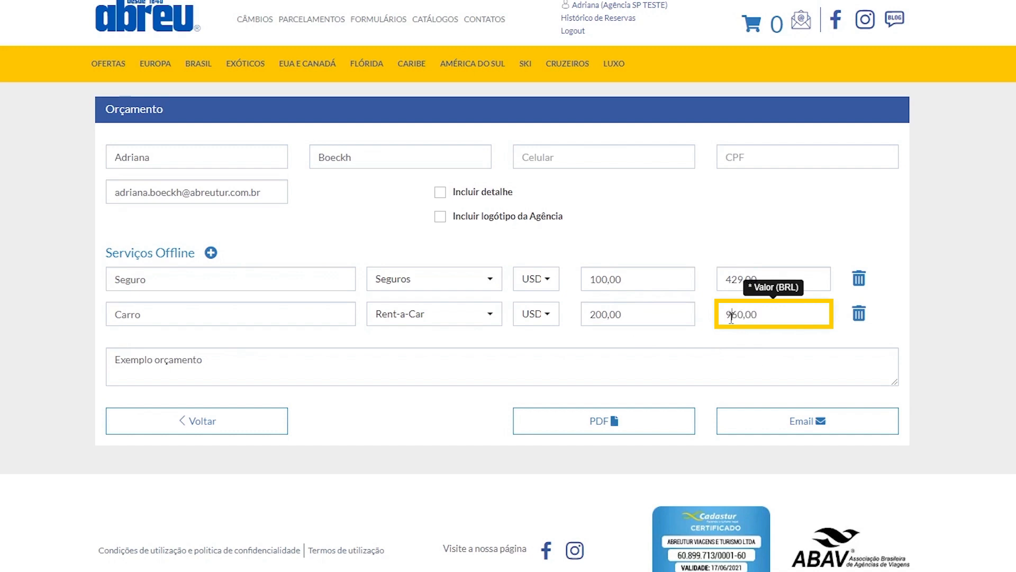
Set the Carro service's BRL value to 860,00
left_click(731, 316)
key("BackSpace")
type("8")
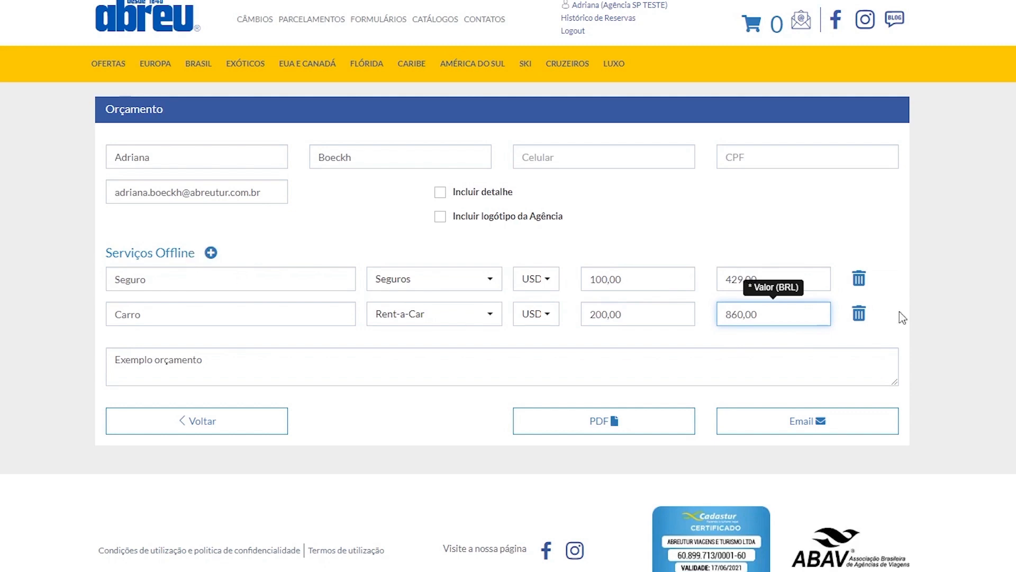
Remove both offline services, Seguro and Carro, from the quote and send the quote by email
left_click(859, 285)
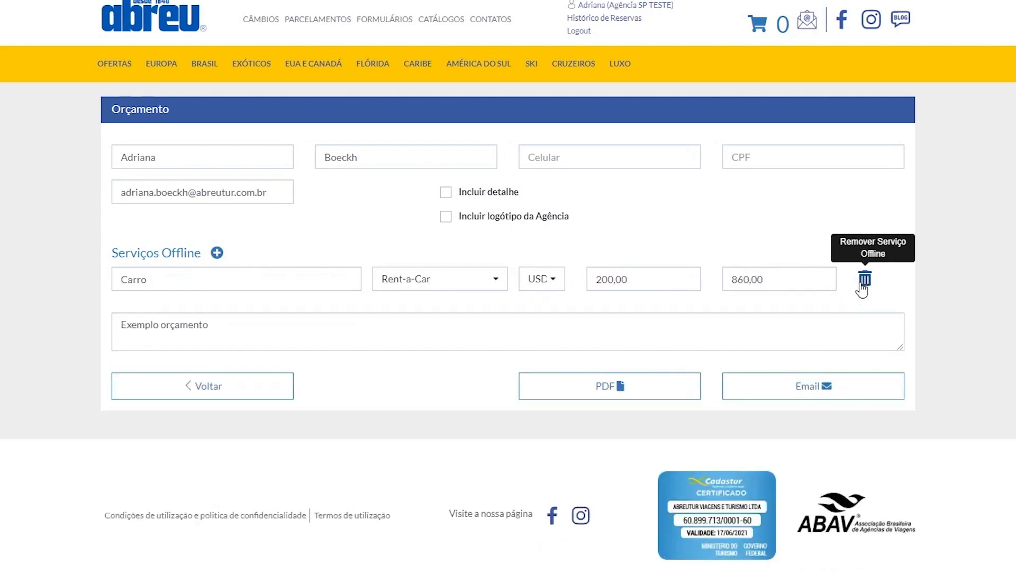
left_click(863, 280)
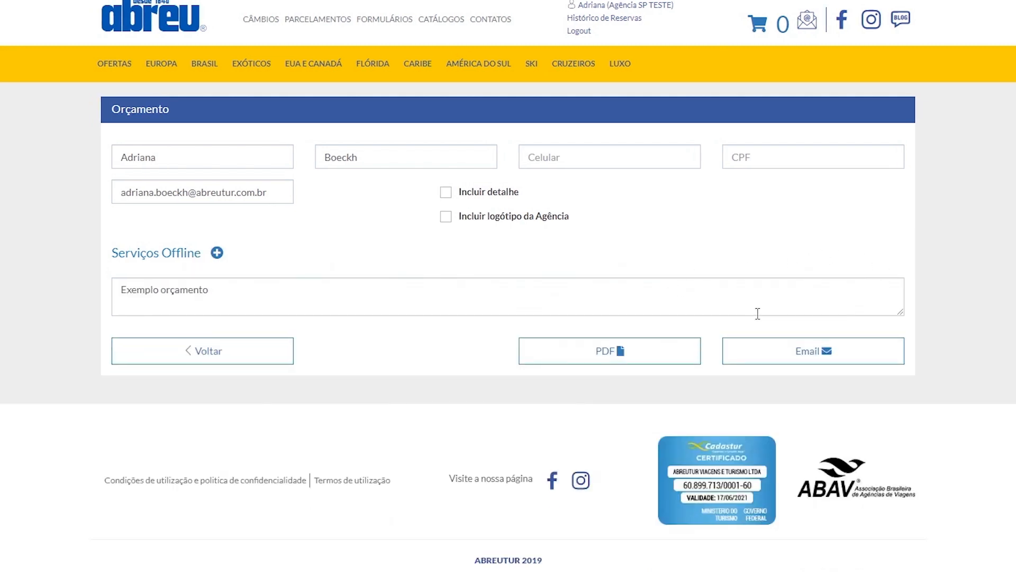
left_click(798, 354)
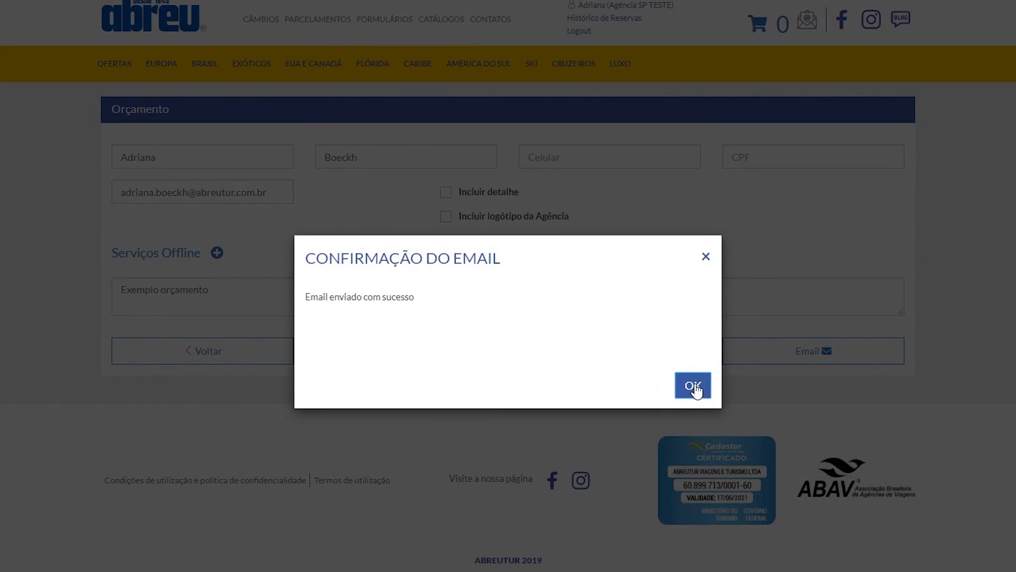
left_click(691, 390)
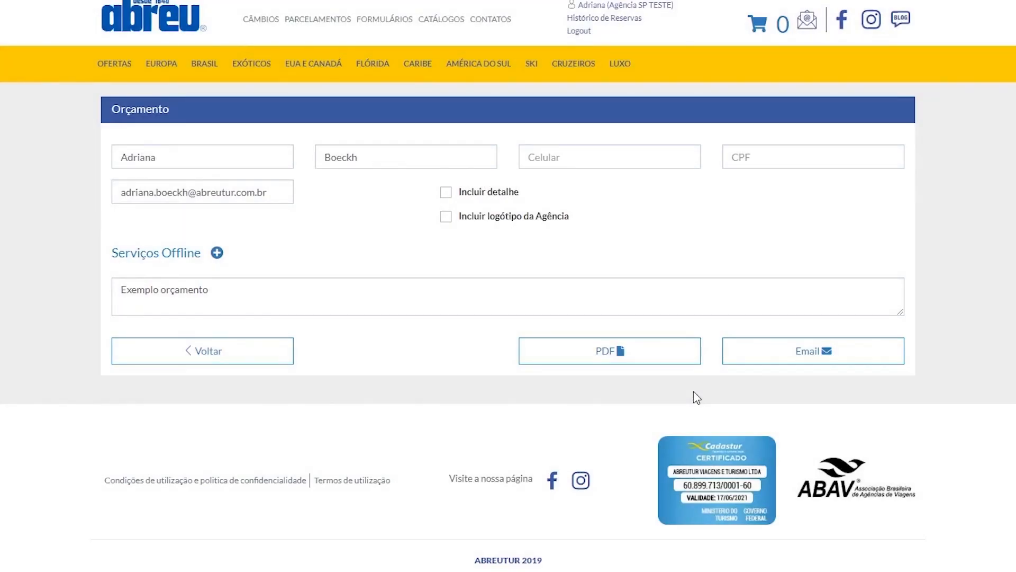
Generate the quote as a PDF and review its proposal summary, services, itinerary and conditions
left_click(598, 358)
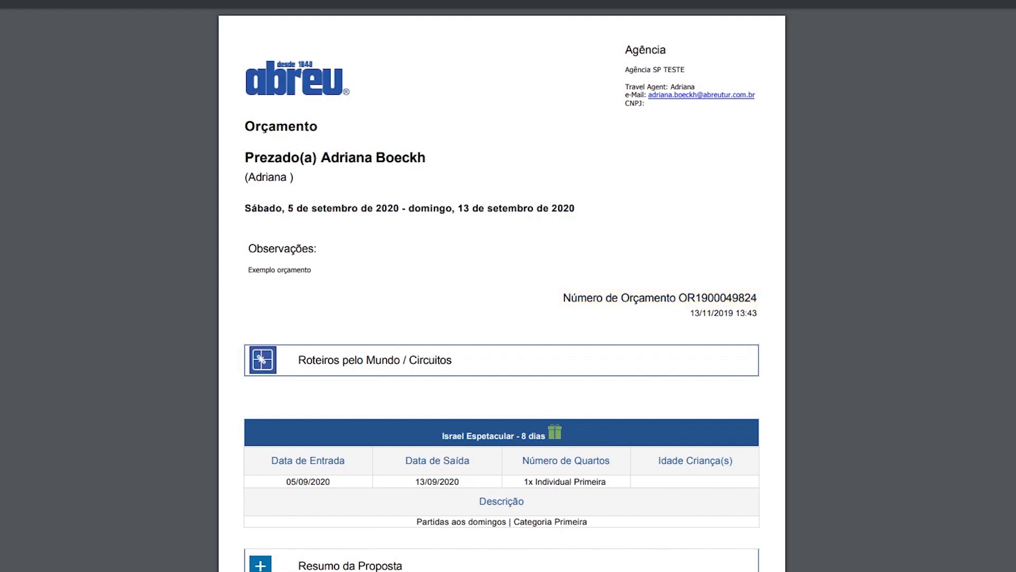
scroll(136, 298, "down", 6)
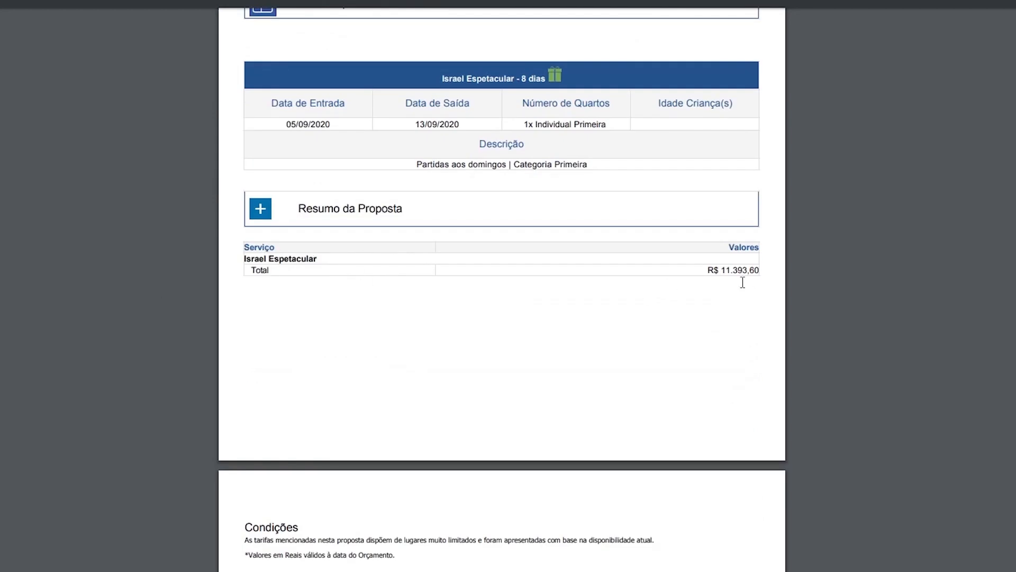
scroll(748, 297, "down", 15)
scroll(872, 288, "down", 11)
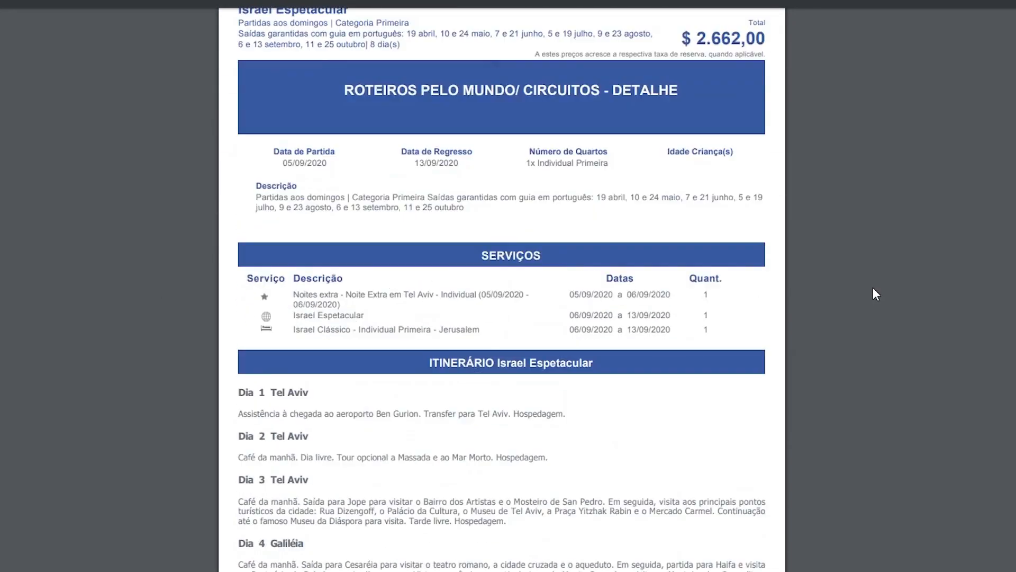
scroll(872, 287, "down", 7)
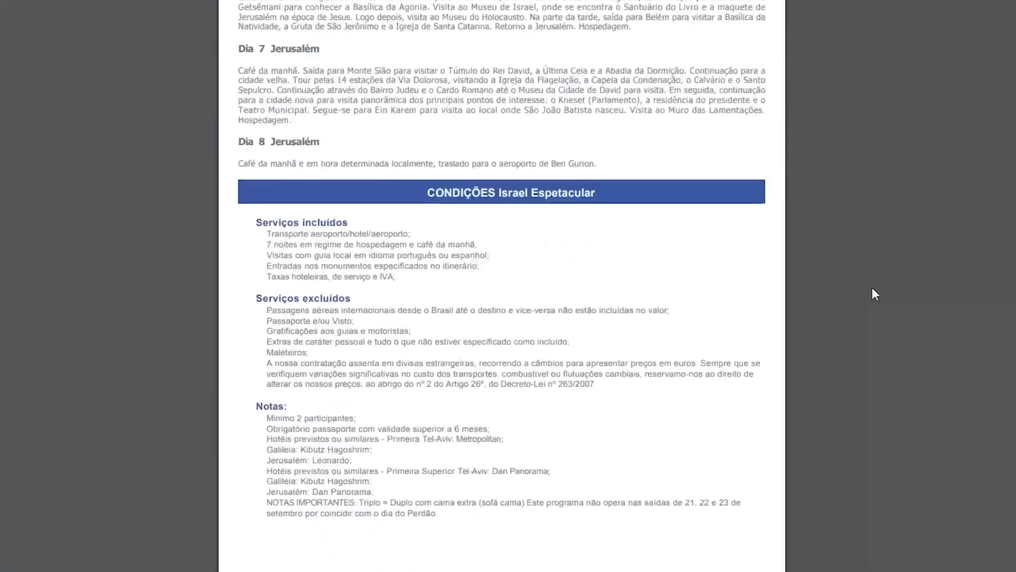
scroll(872, 287, "up", 14)
scroll(871, 287, "up", 12)
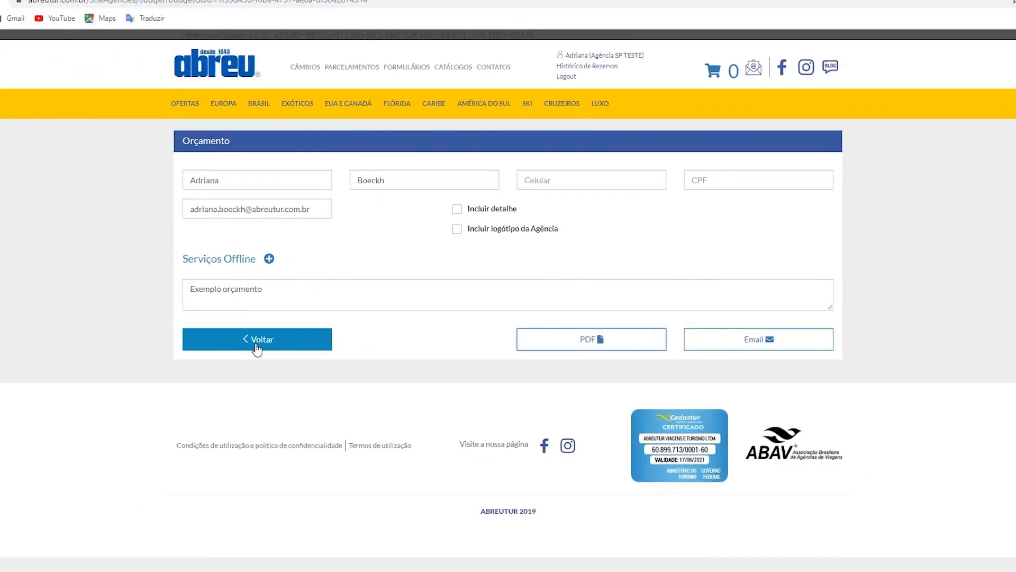
Return from the quote to the Israel Espetacular package and proceed to its reservation
left_click(280, 335)
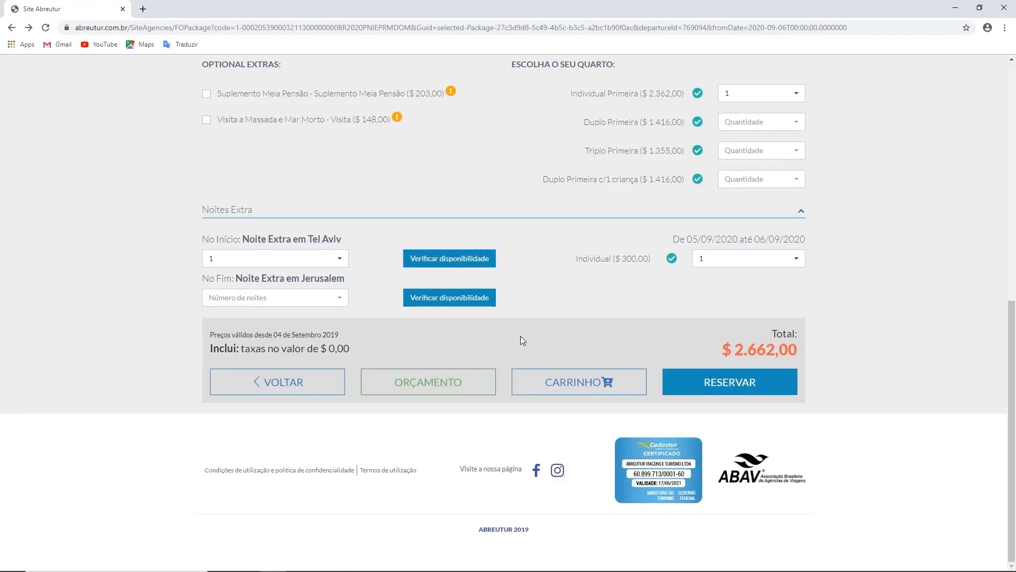
scroll(573, 322, "up", 2)
scroll(574, 322, "down", 2)
left_click(730, 389)
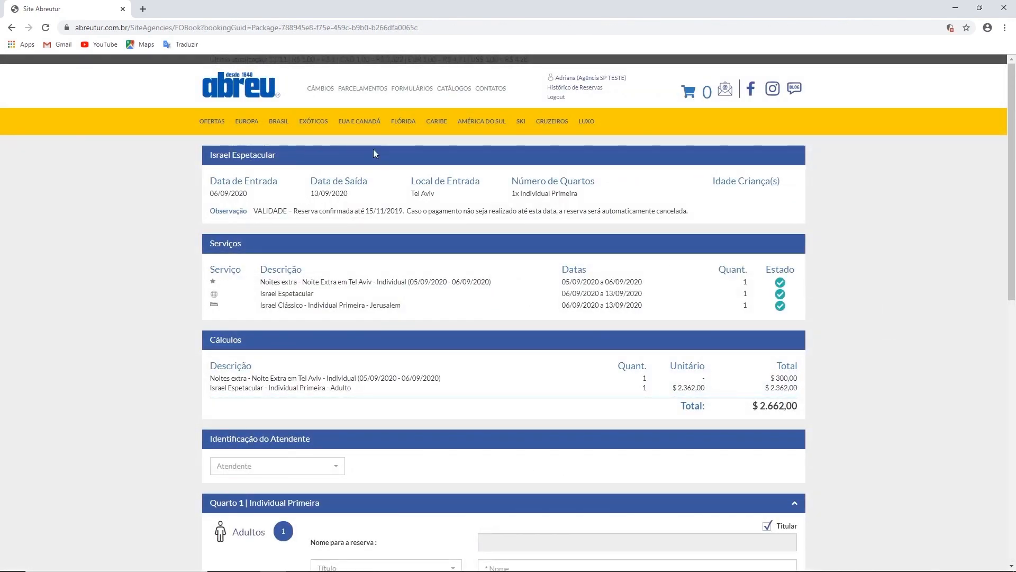
Review the booking's services and calculations, and select the second listed attendant for the reservation
scroll(127, 151, "down", 4)
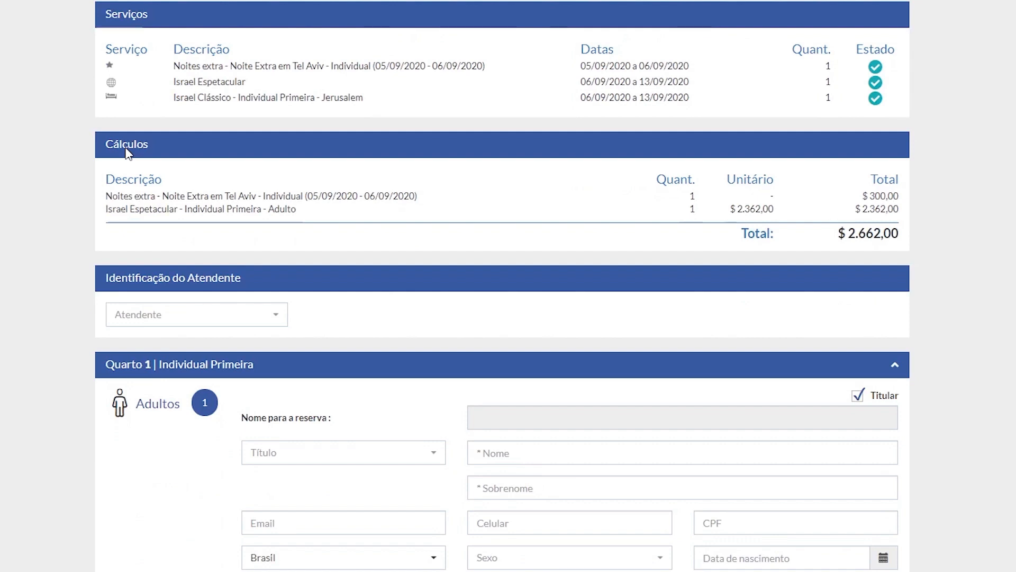
scroll(305, 151, "down", 2)
scroll(304, 151, "down", 2)
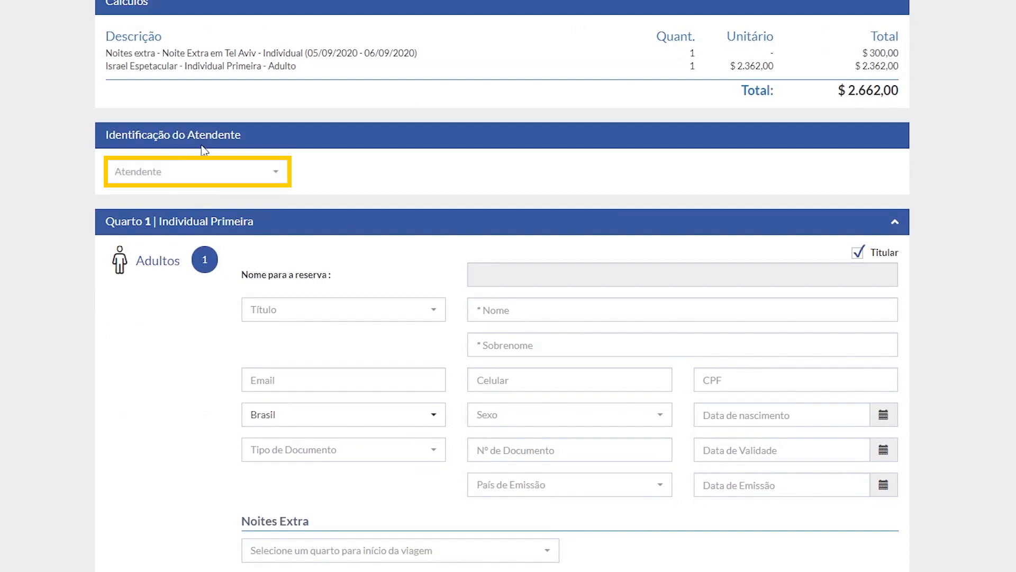
left_click(231, 178)
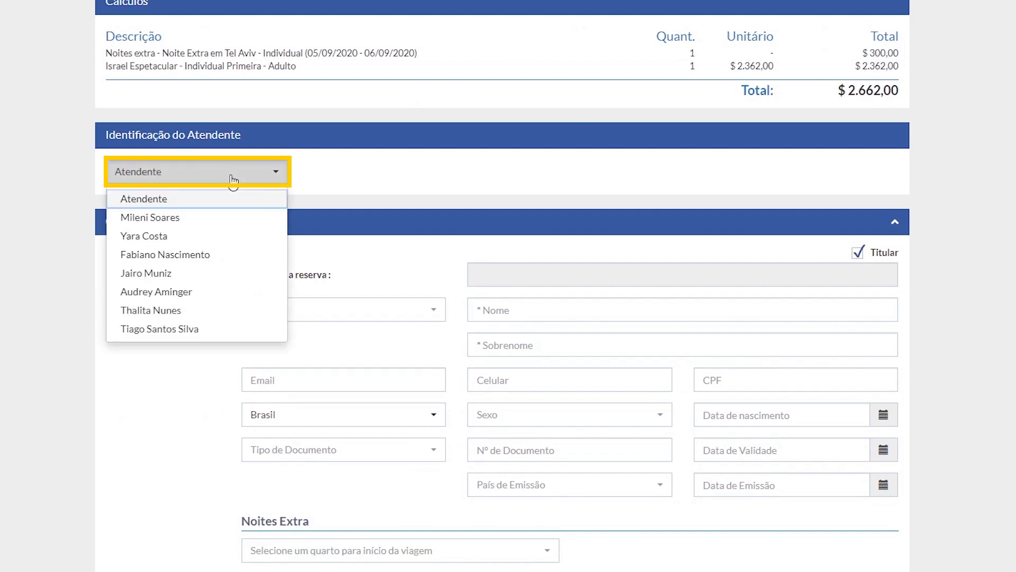
left_click(148, 240)
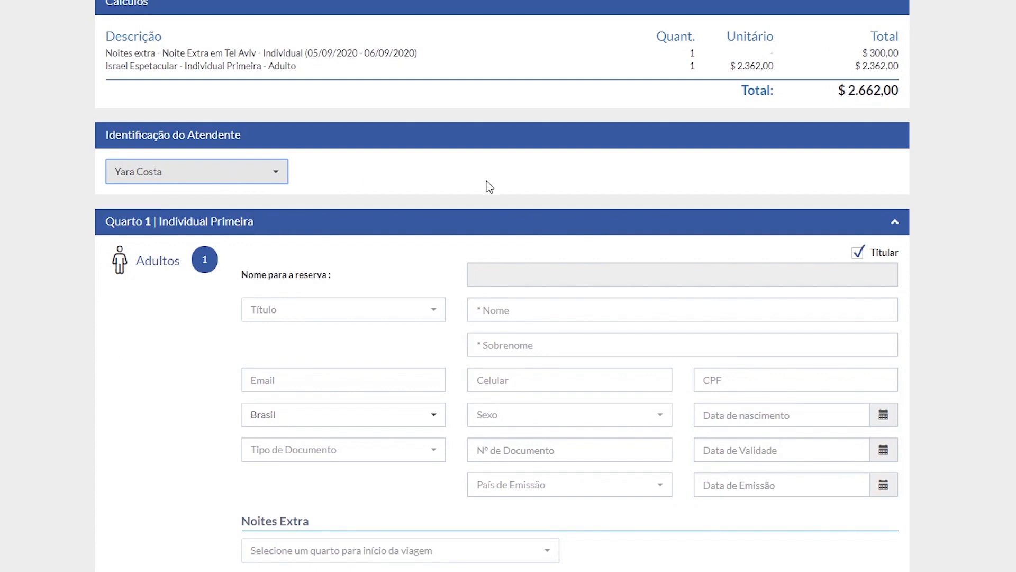
Enter the adult's title Mrs., first name and surname, and assign the extra night "Noite Extra em Tel Aviv - Individual 1" to the room
scroll(490, 187, "down", 3)
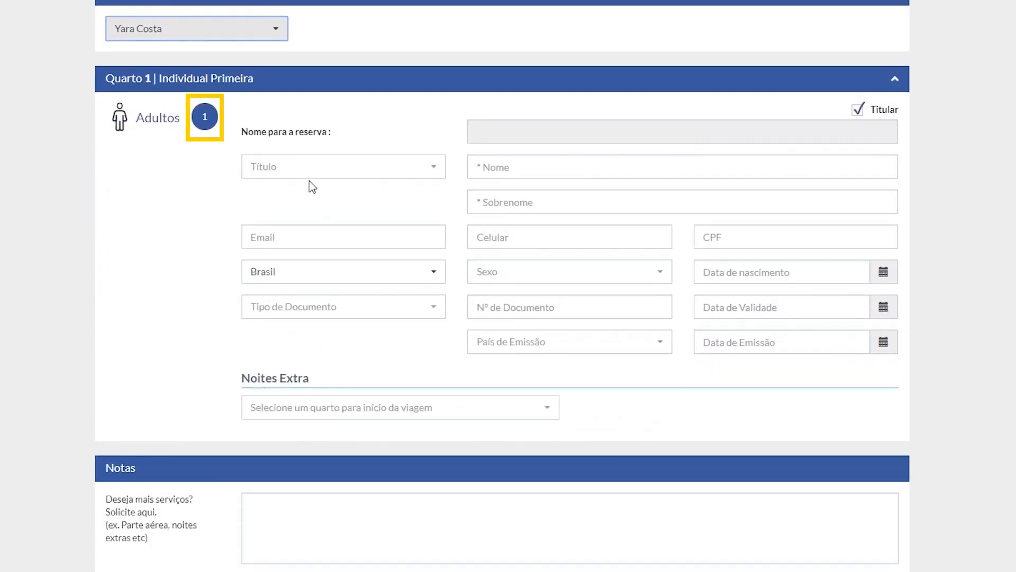
left_click(295, 169)
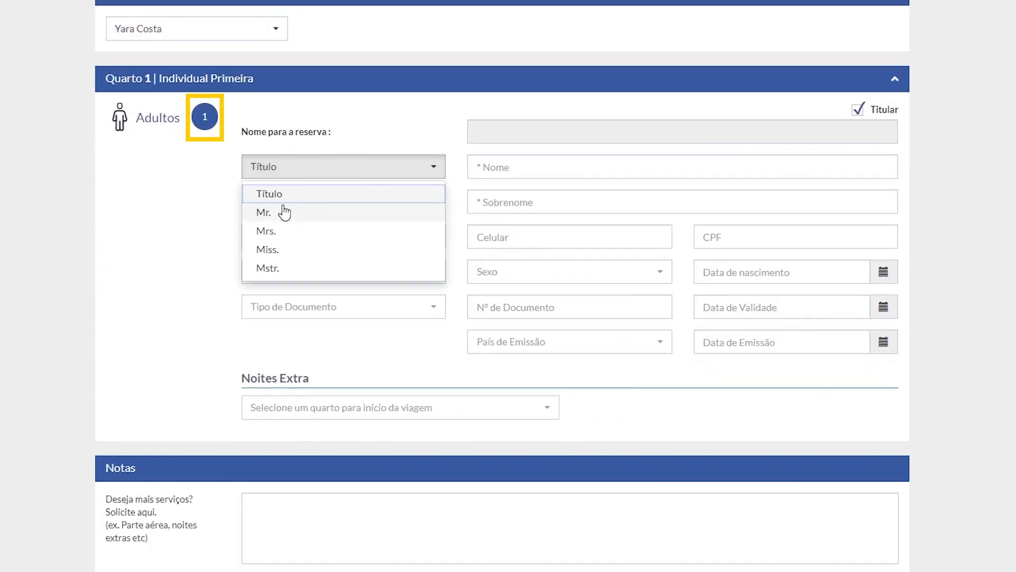
left_click(271, 231)
left_click(530, 162)
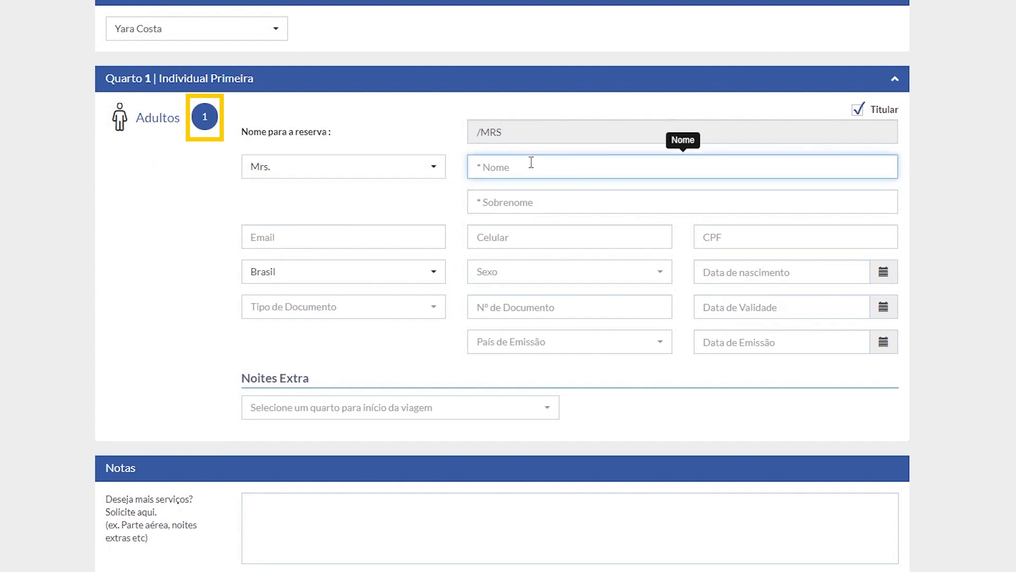
key("Tab")
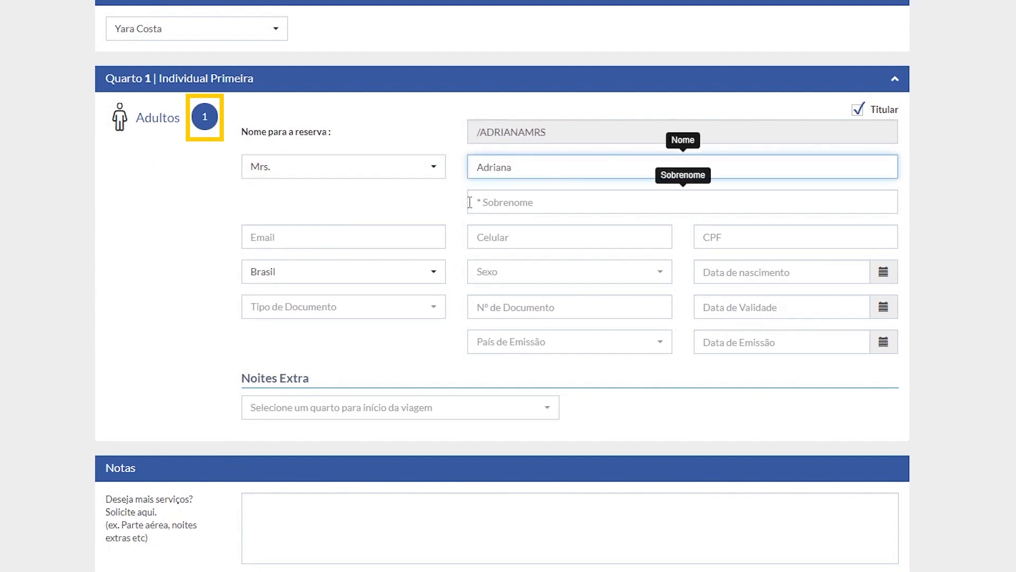
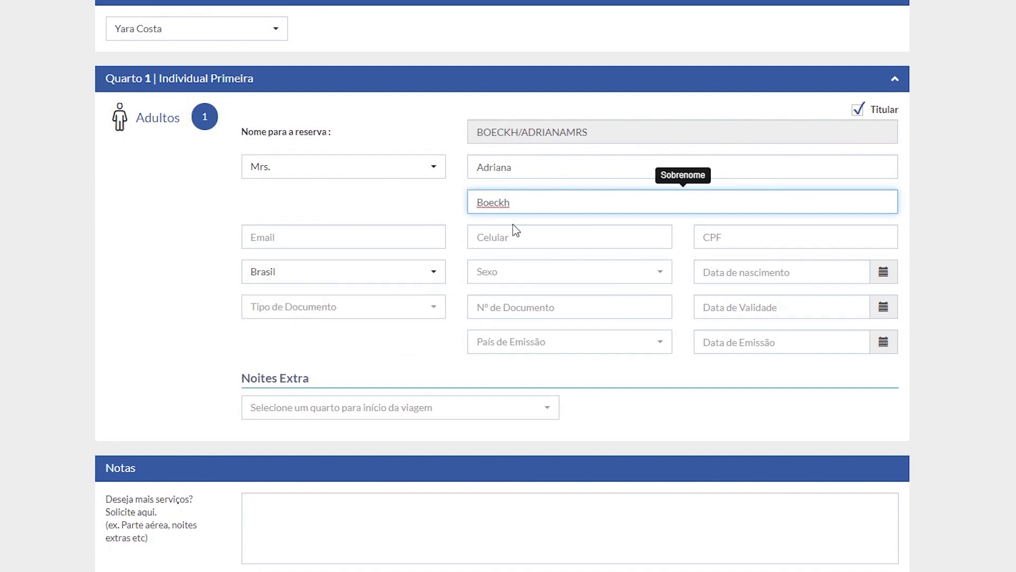
left_click(550, 413)
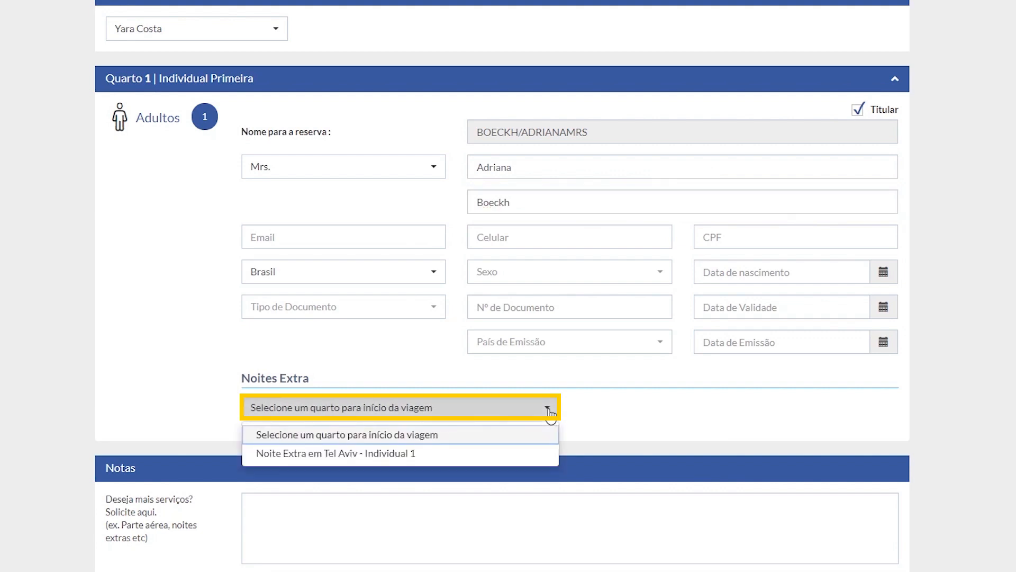
left_click(323, 455)
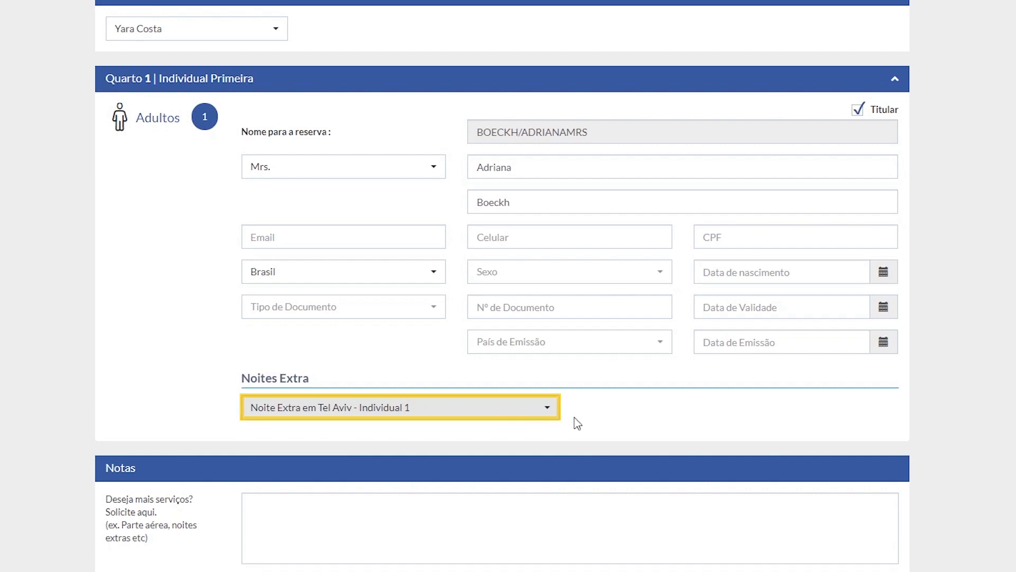
Accept the reservation conditions and submit the reservation, closing its confirmation
scroll(619, 416, "down", 3)
scroll(618, 409, "down", 2)
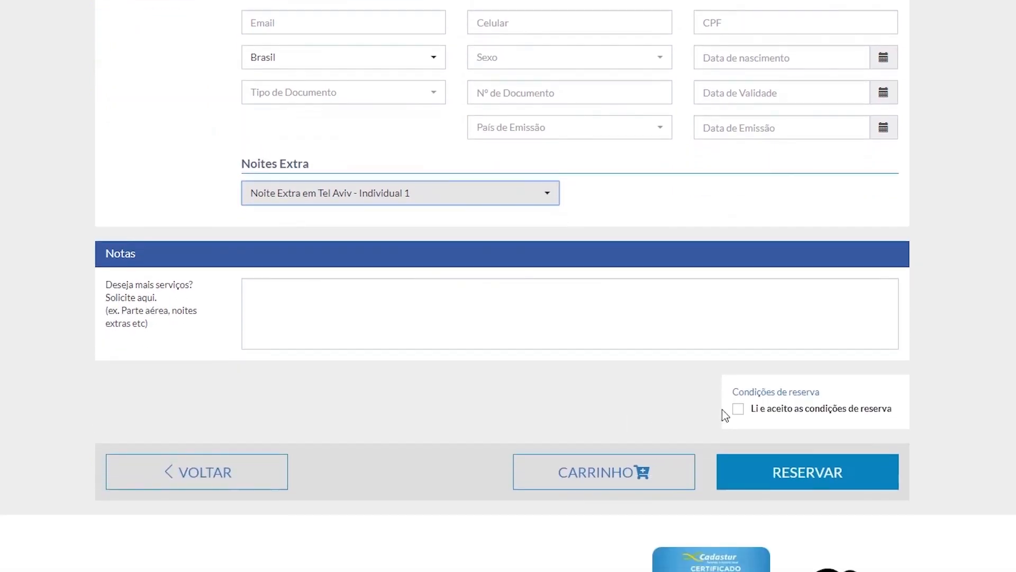
left_click(737, 408)
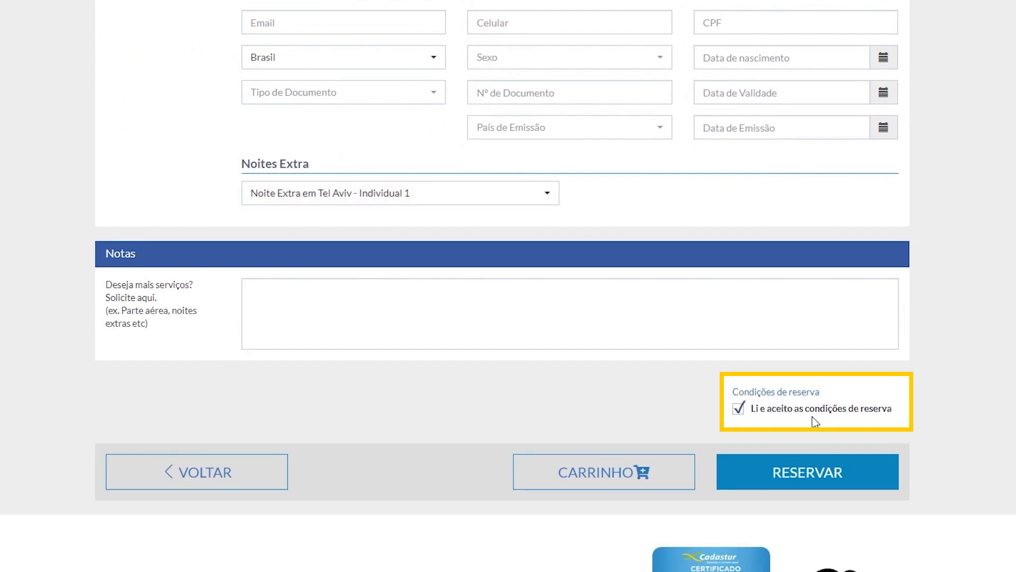
left_click(802, 480)
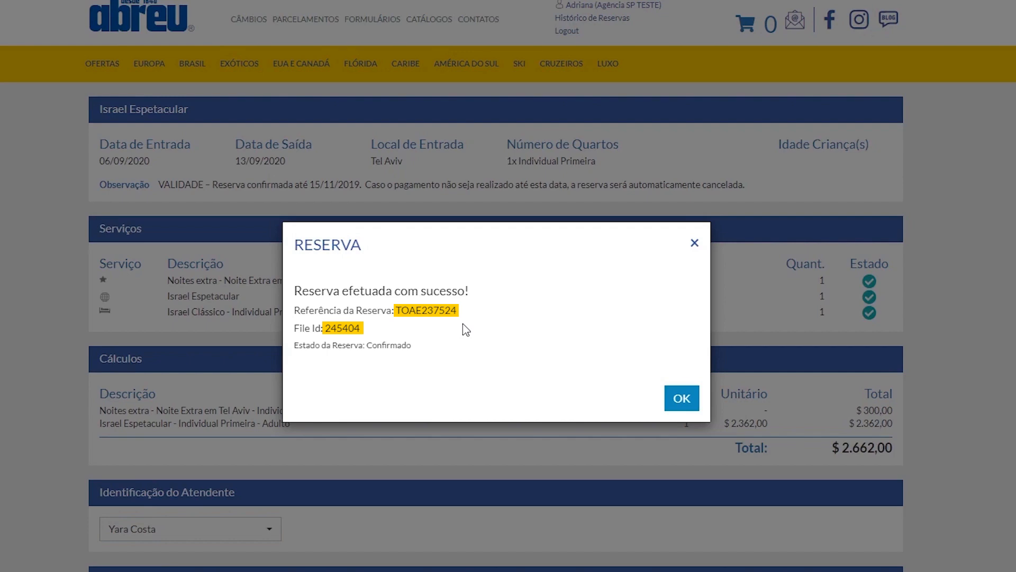
left_click(682, 405)
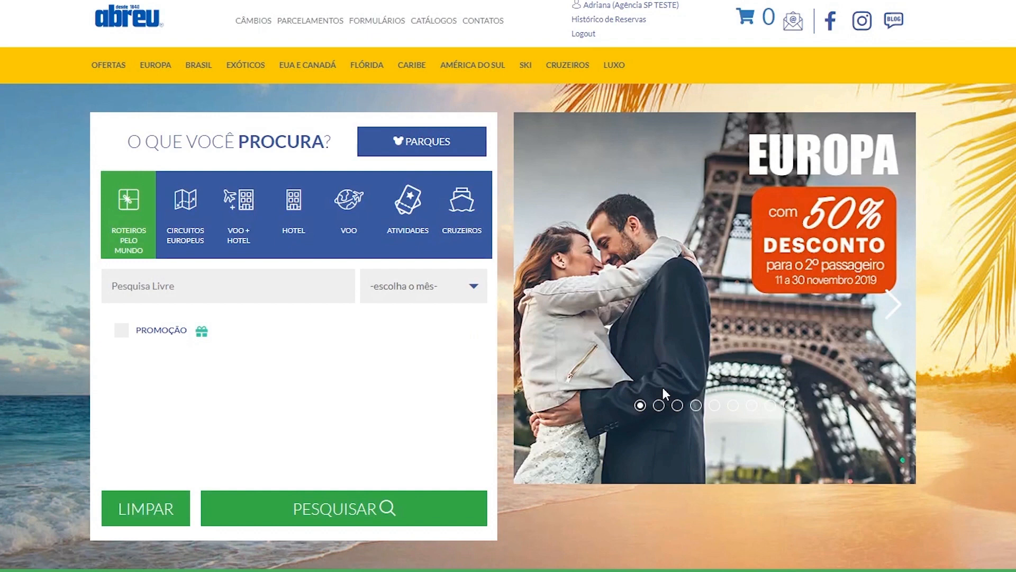
Search the reservation history without filters and open the details of the most recent file
left_click(618, 28)
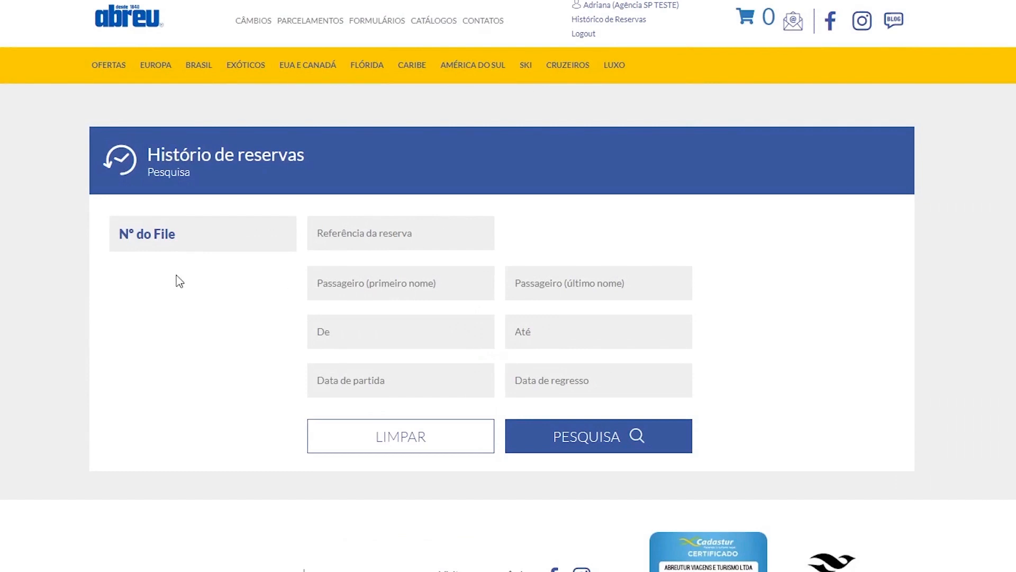
left_click(174, 235)
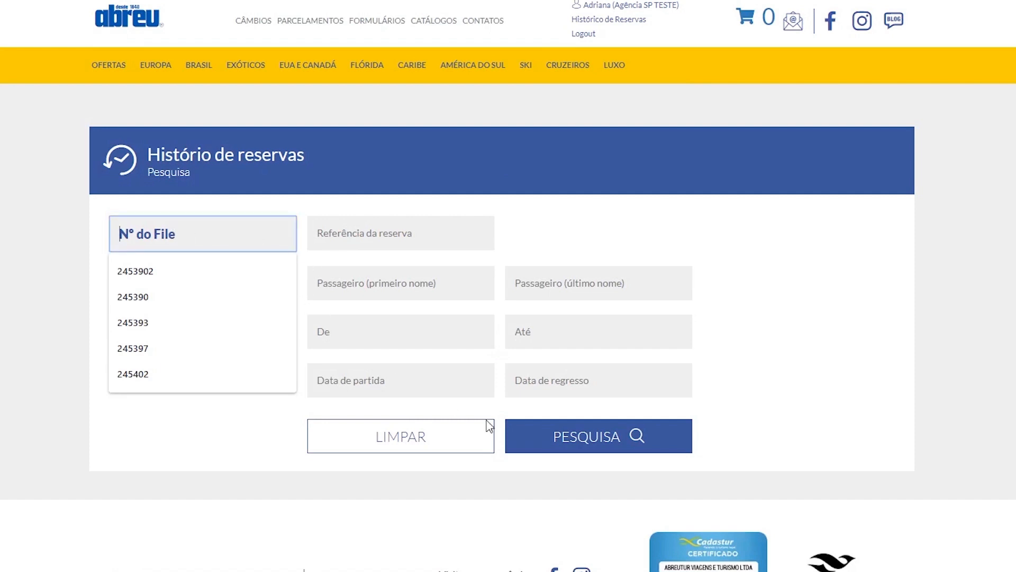
left_click(607, 448)
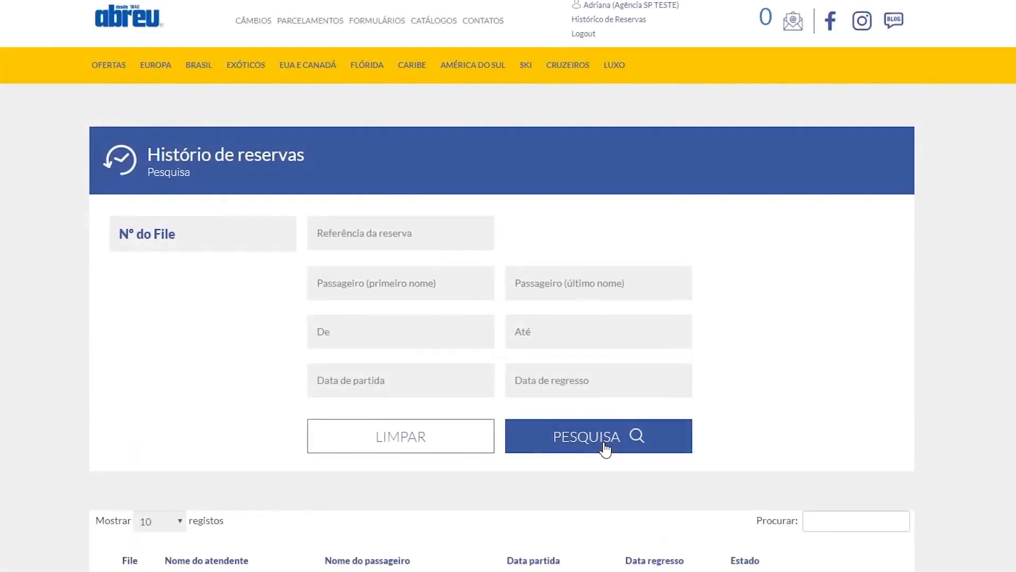
scroll(606, 448, "down", 1)
scroll(604, 450, "down", 2)
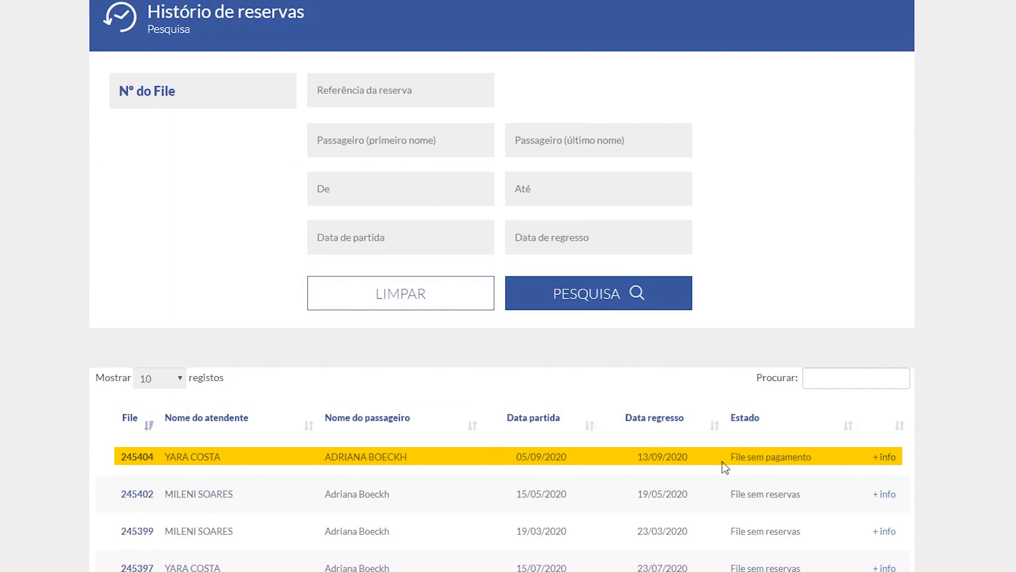
left_click(884, 464)
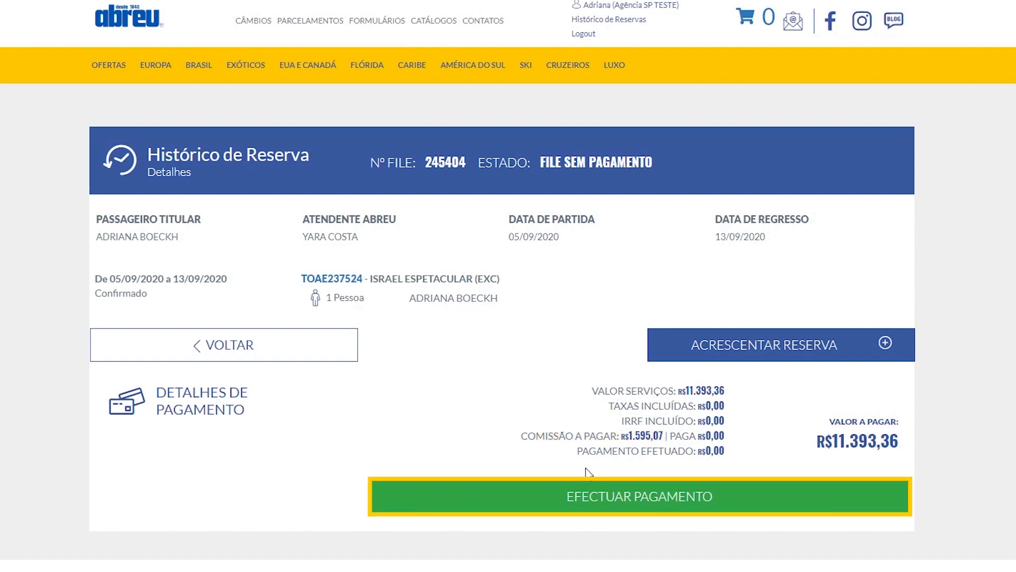
Open the card payment form for the reservation and try to add another card
left_click(626, 499)
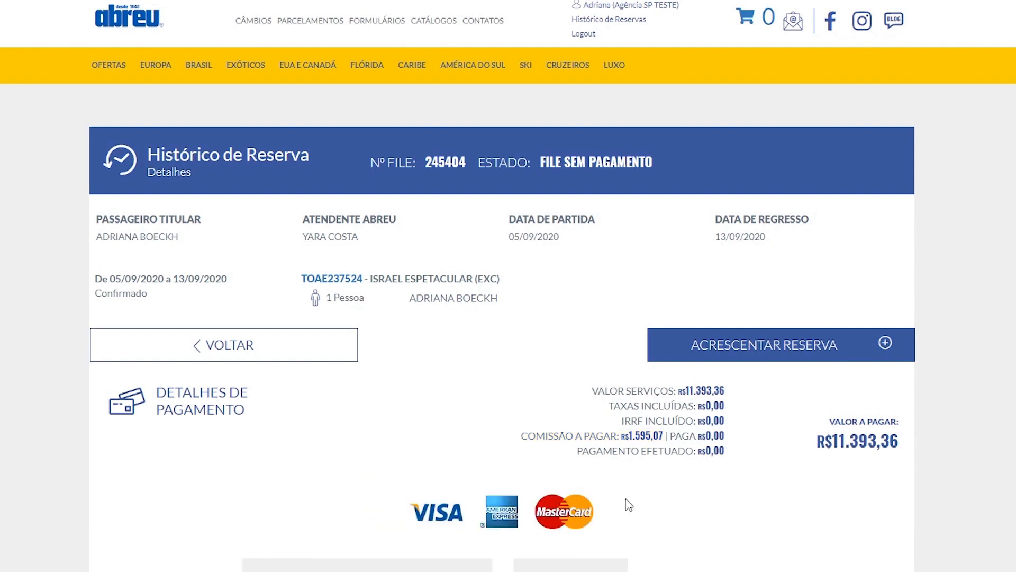
scroll(626, 499, "down", 5)
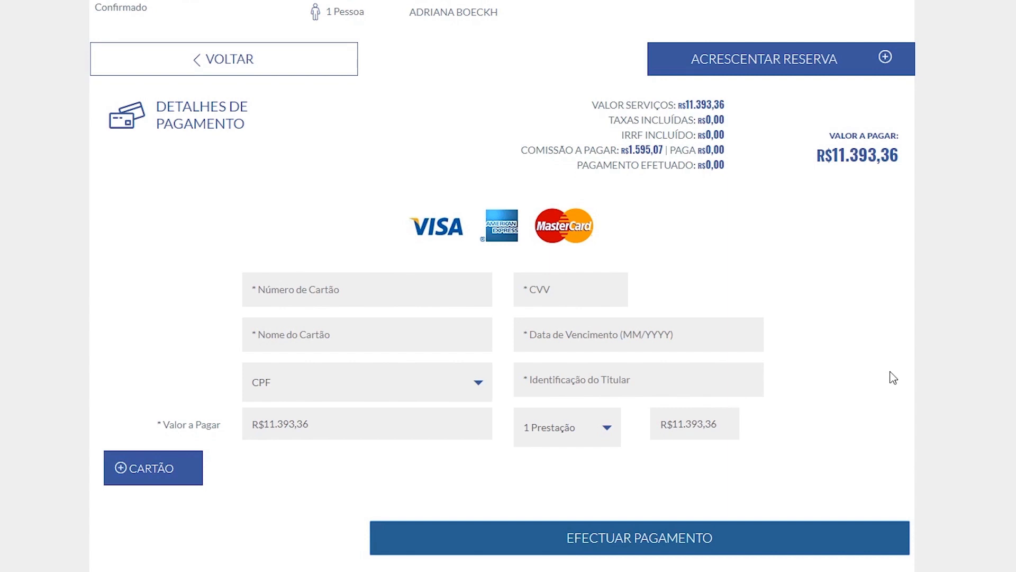
left_click(154, 476)
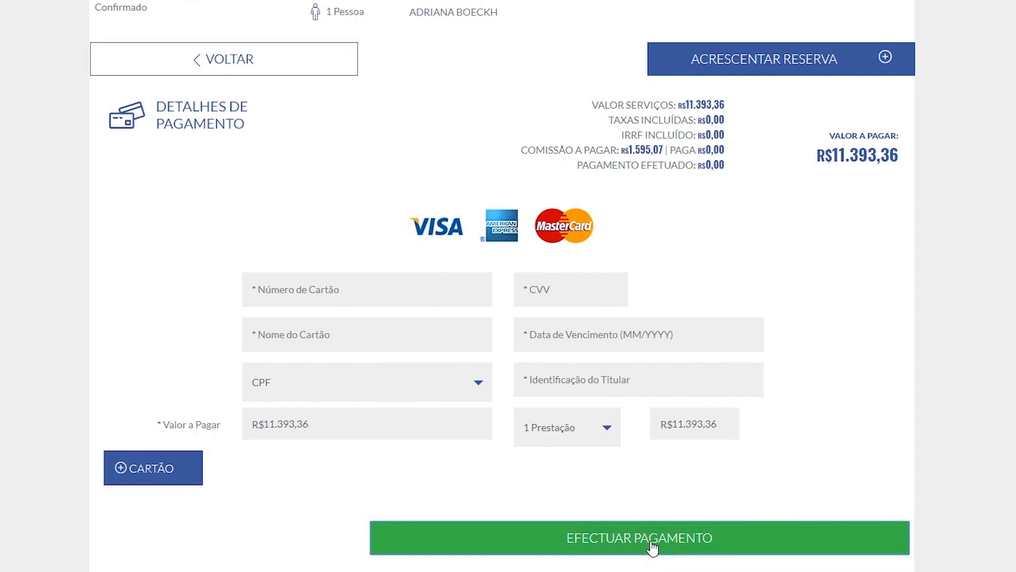
Look through all the instalment options for the card payment and close the list without choosing one
left_click(596, 429)
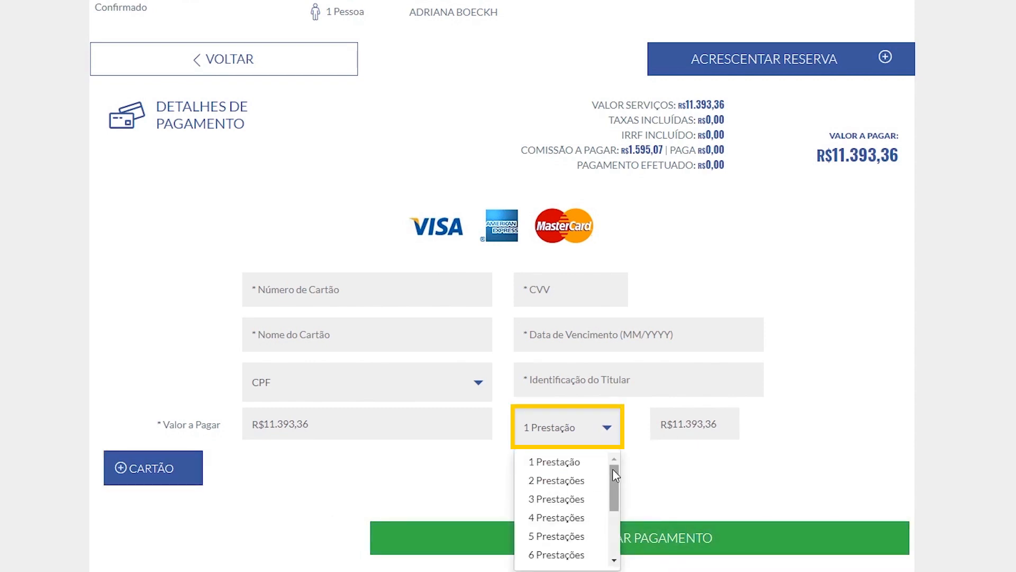
left_click_drag(611, 467, 609, 541)
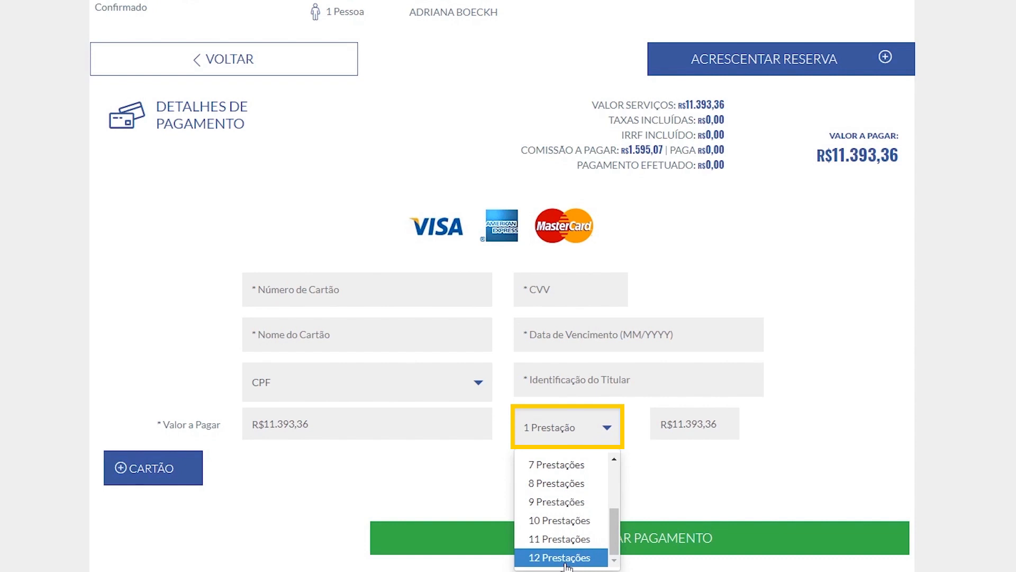
left_click(666, 488)
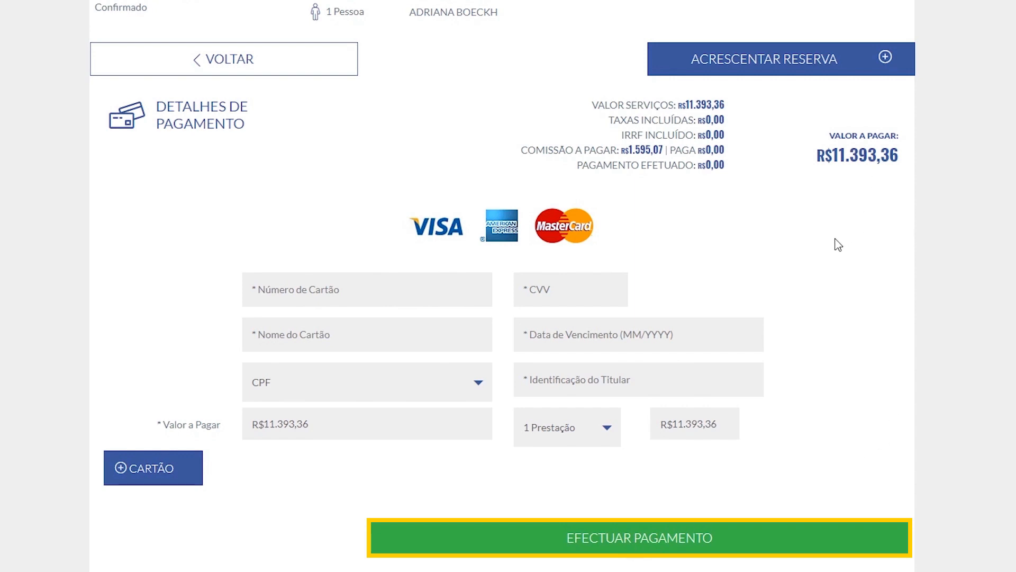
scroll(833, 254, "up", 3)
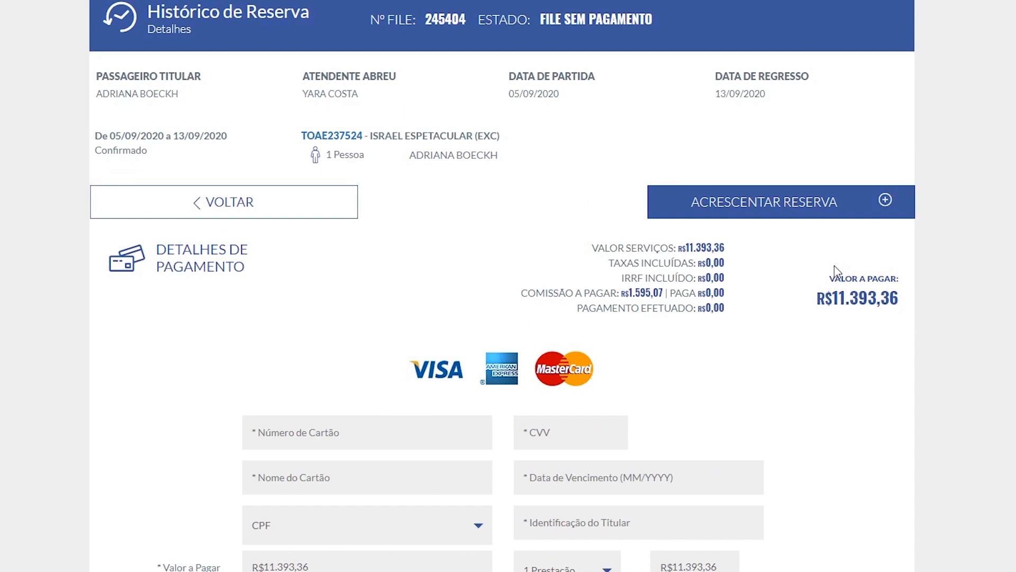
scroll(835, 272, "down", 3)
scroll(835, 271, "up", 1)
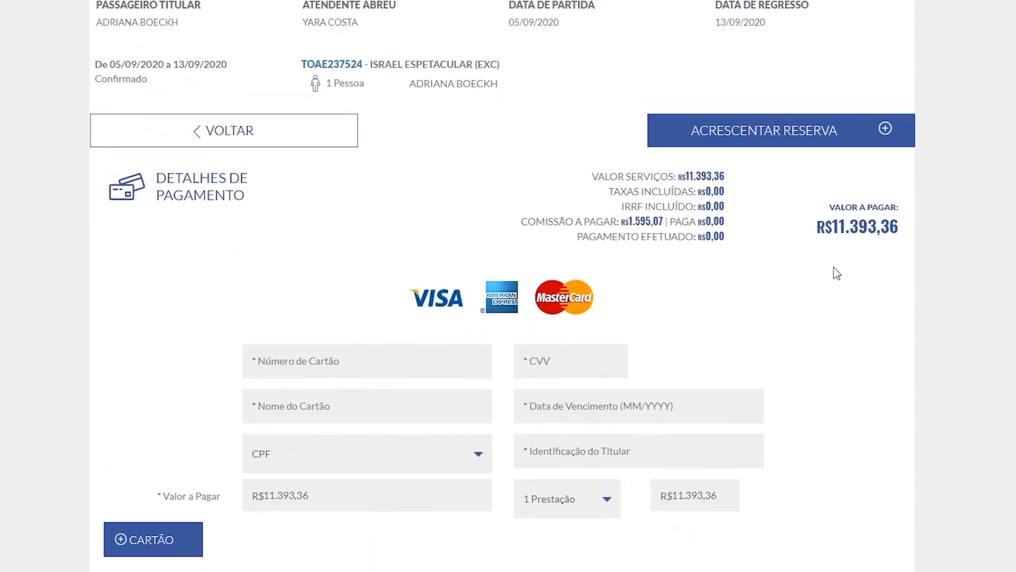
scroll(836, 273, "up", 2)
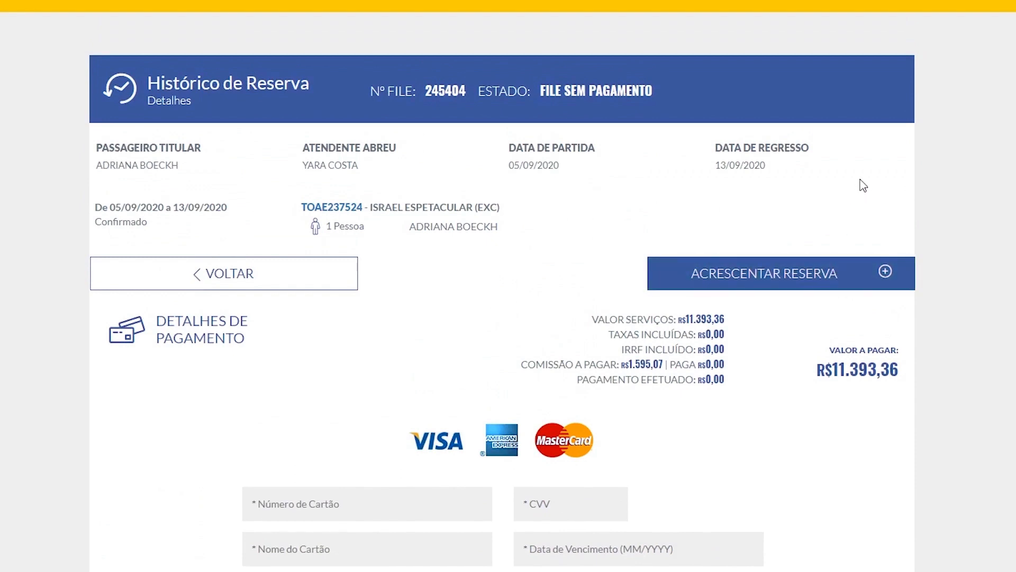